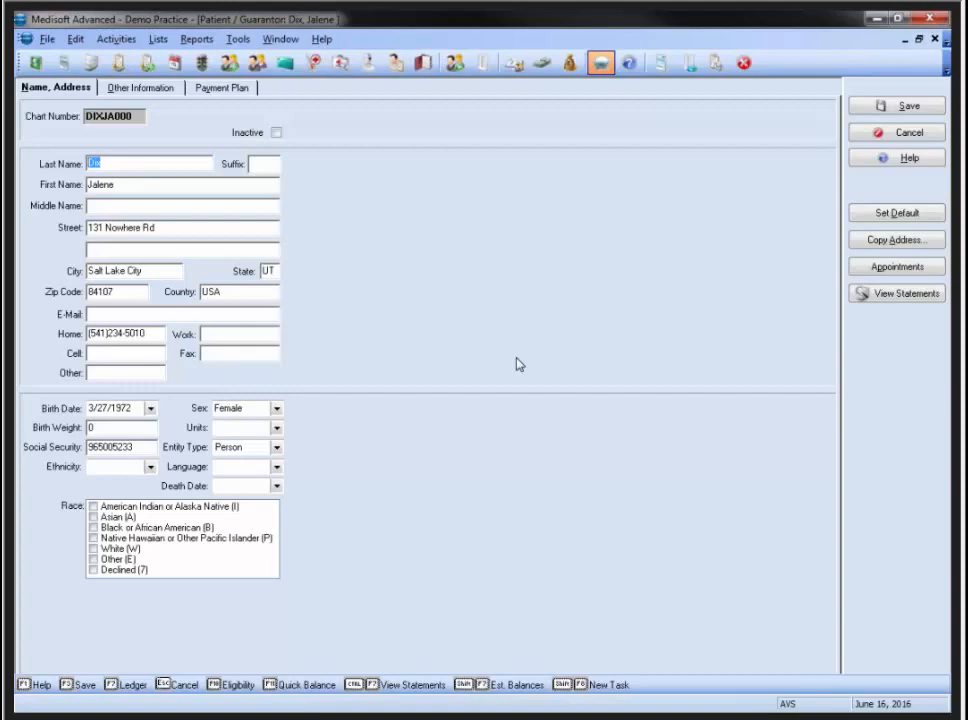
# Check the patient's scheduled appointments, then close them and cancel the patient form
pyautogui.click(885, 272)
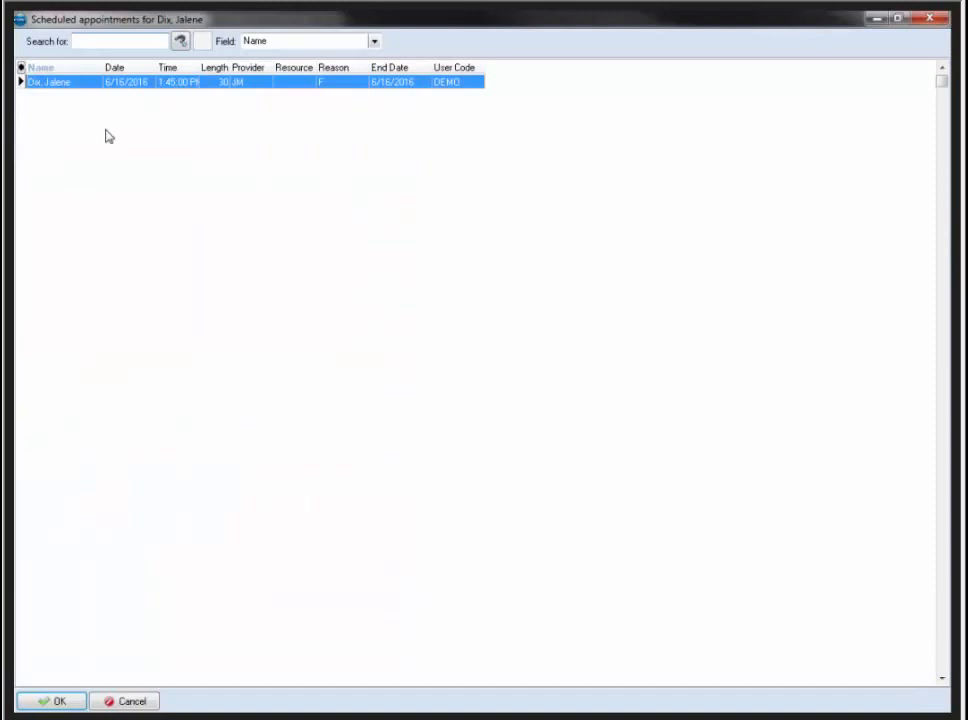
pyautogui.click(929, 18)
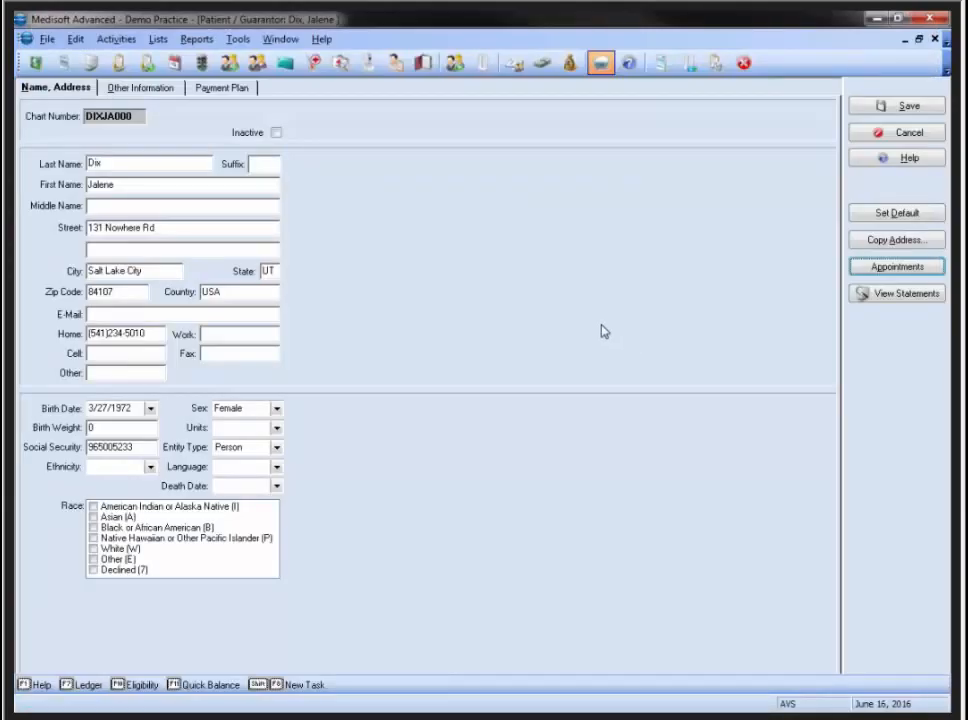
pyautogui.click(898, 134)
# Open the NY MC Elig Demo case and show its eligibility verification results
pyautogui.click(773, 147)
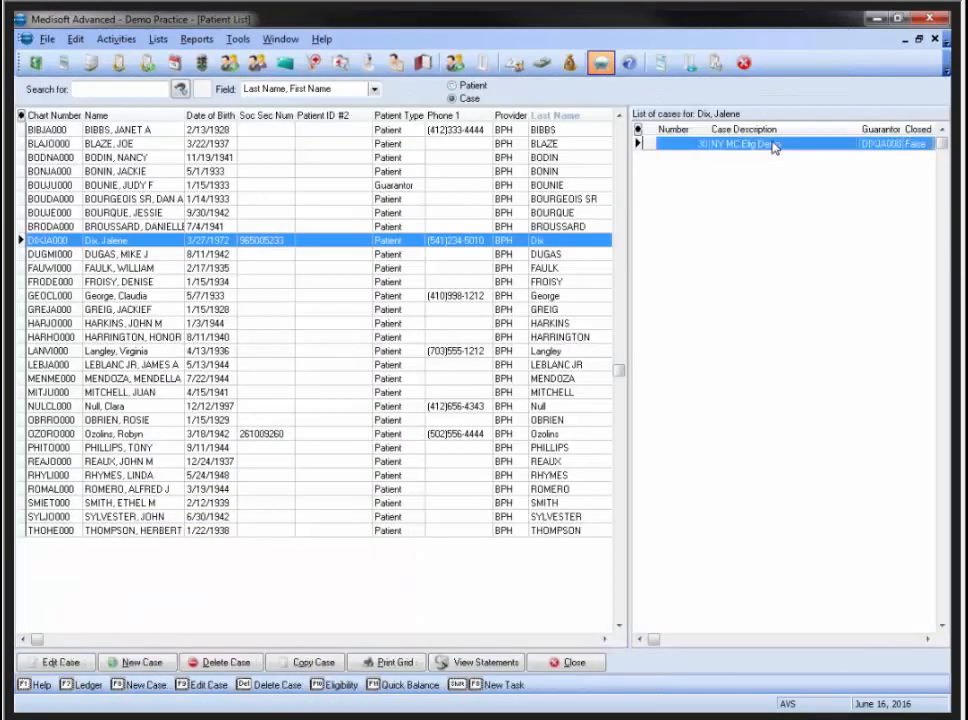
pyautogui.doubleClick(773, 147)
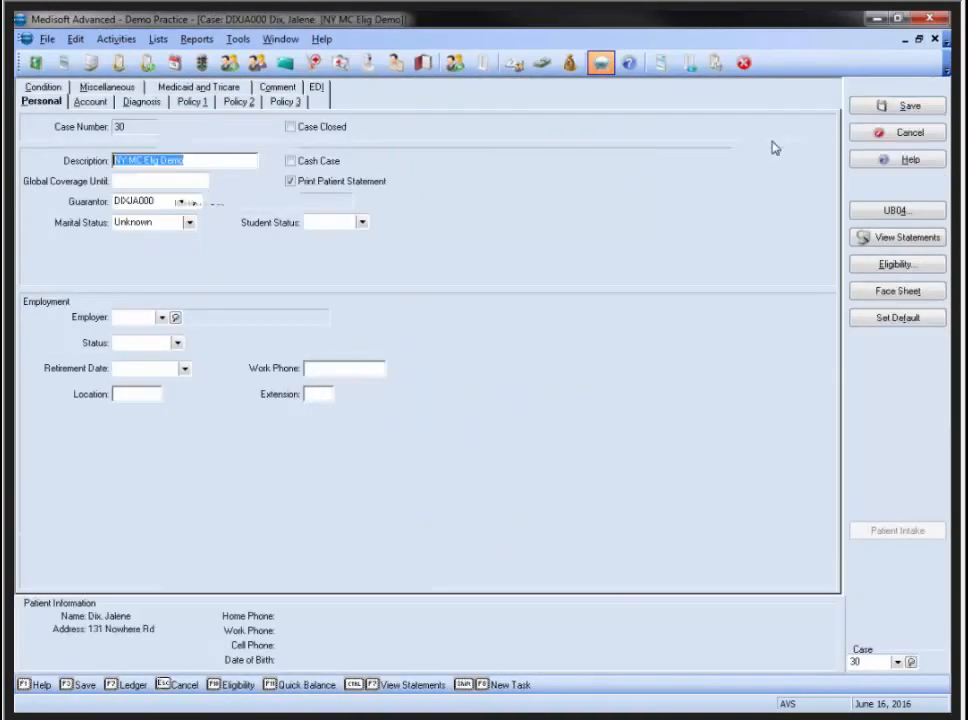
pyautogui.click(897, 266)
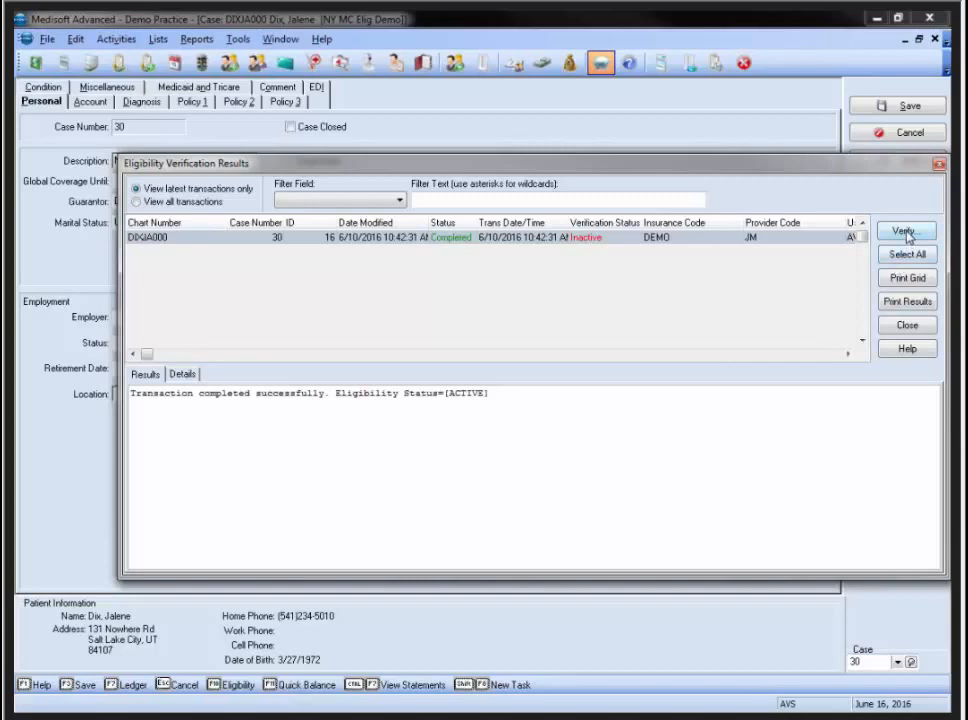
# Run a real-time eligibility check on the primary DEMO insurance for 06/16/2016
pyautogui.click(905, 232)
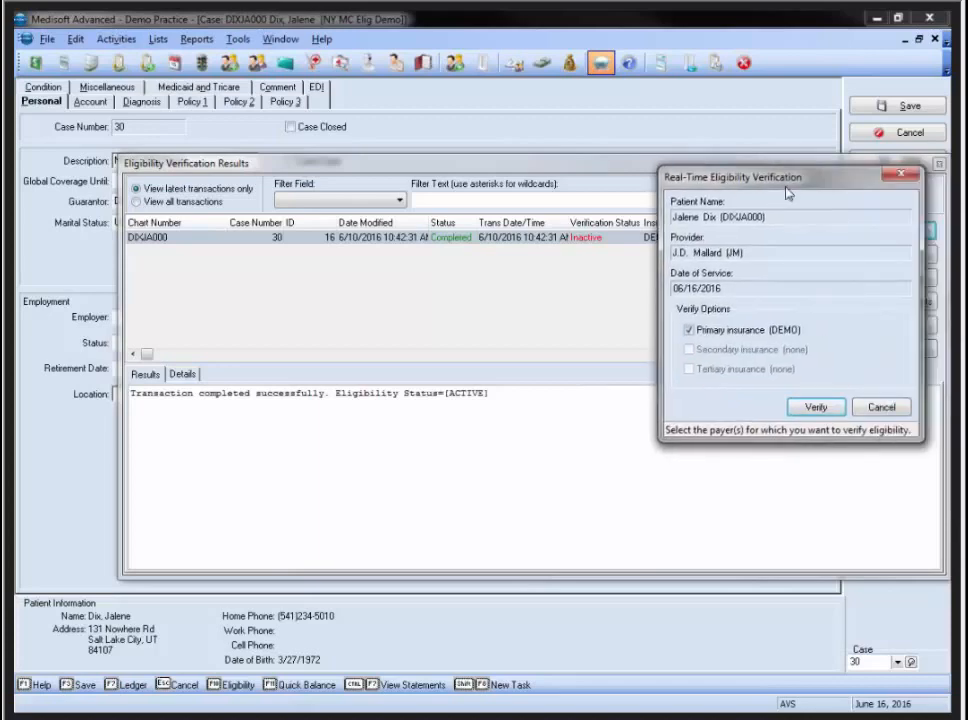
pyautogui.moveTo(784, 192); pyautogui.dragTo(480, 207)
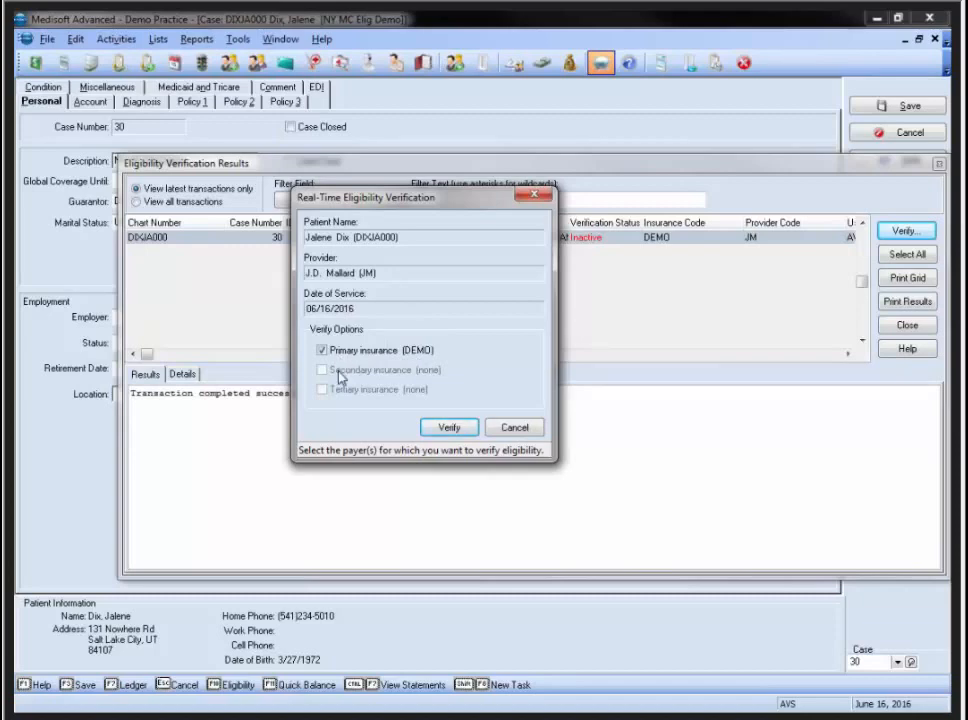
pyautogui.click(447, 427)
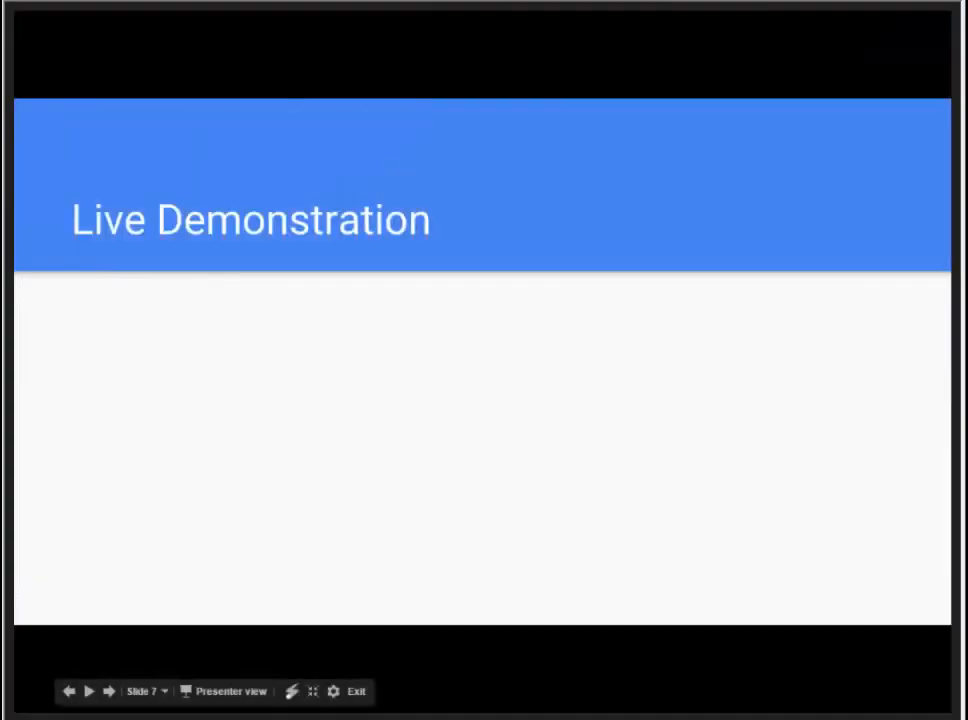
# Maximize and scroll through the Eligibility Response (271) report, then close it and the results
pyautogui.moveTo(960, 104); pyautogui.dragTo(457, 70)
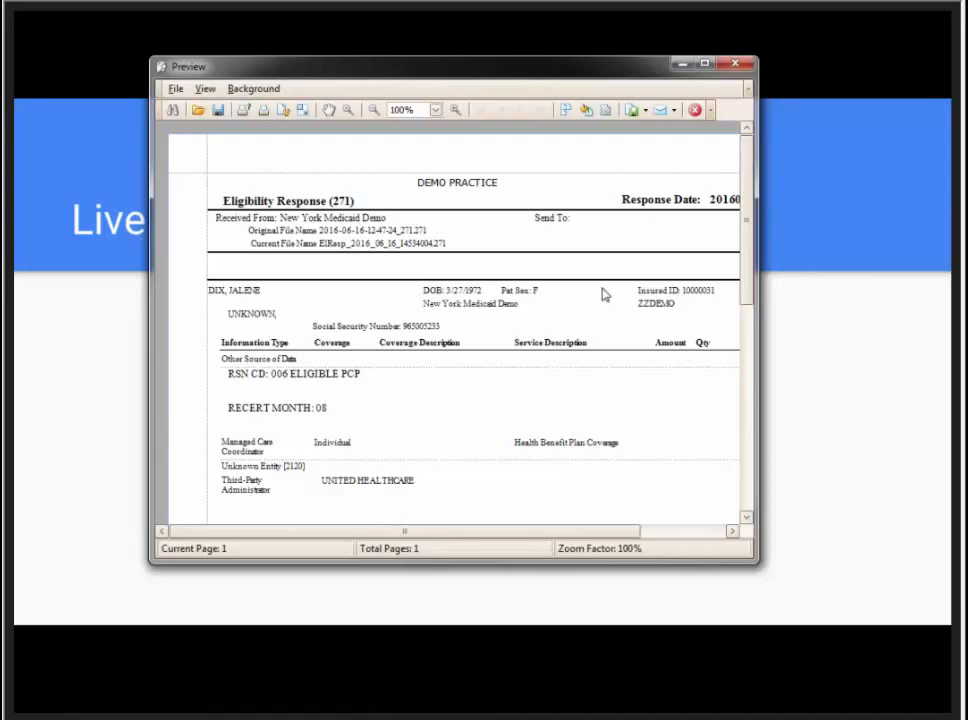
pyautogui.click(704, 66)
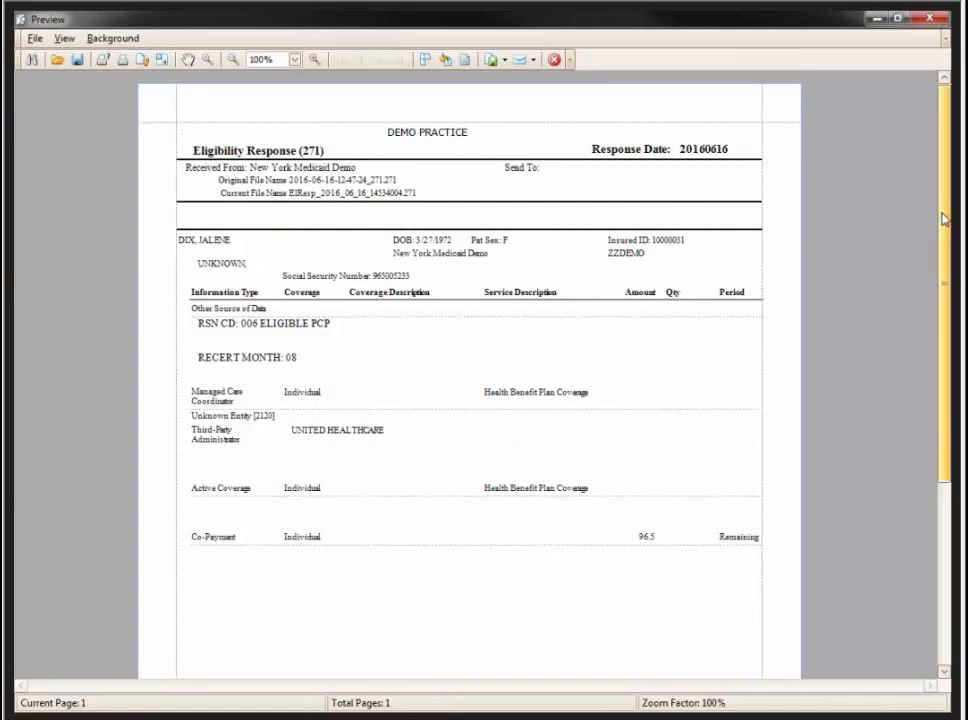
pyautogui.moveTo(944, 219); pyautogui.dragTo(944, 322)
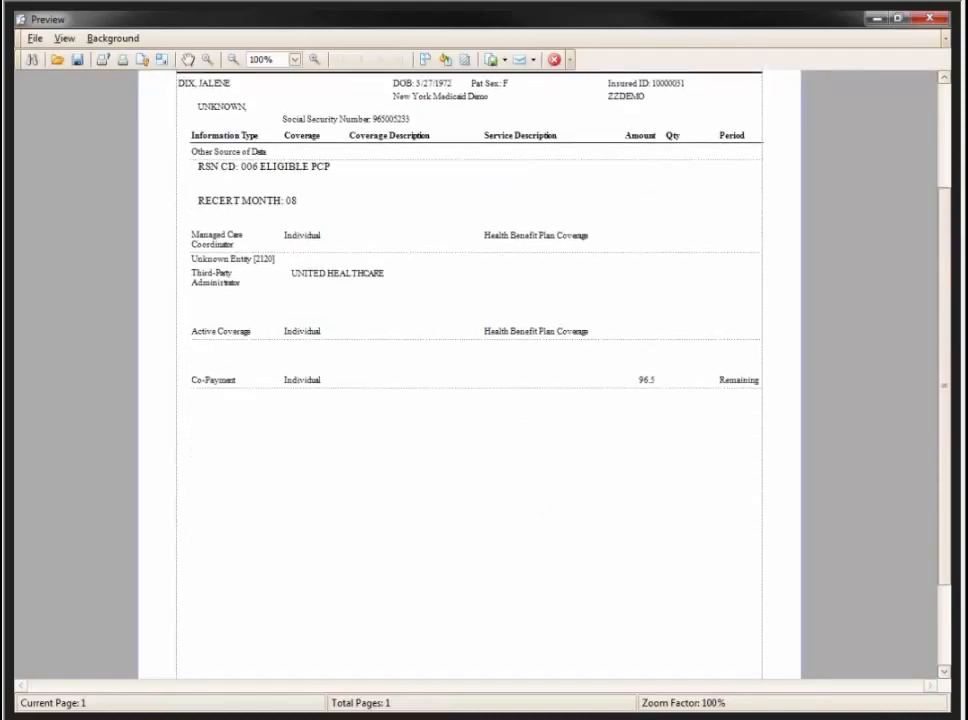
pyautogui.scroll(3, 622, 555)
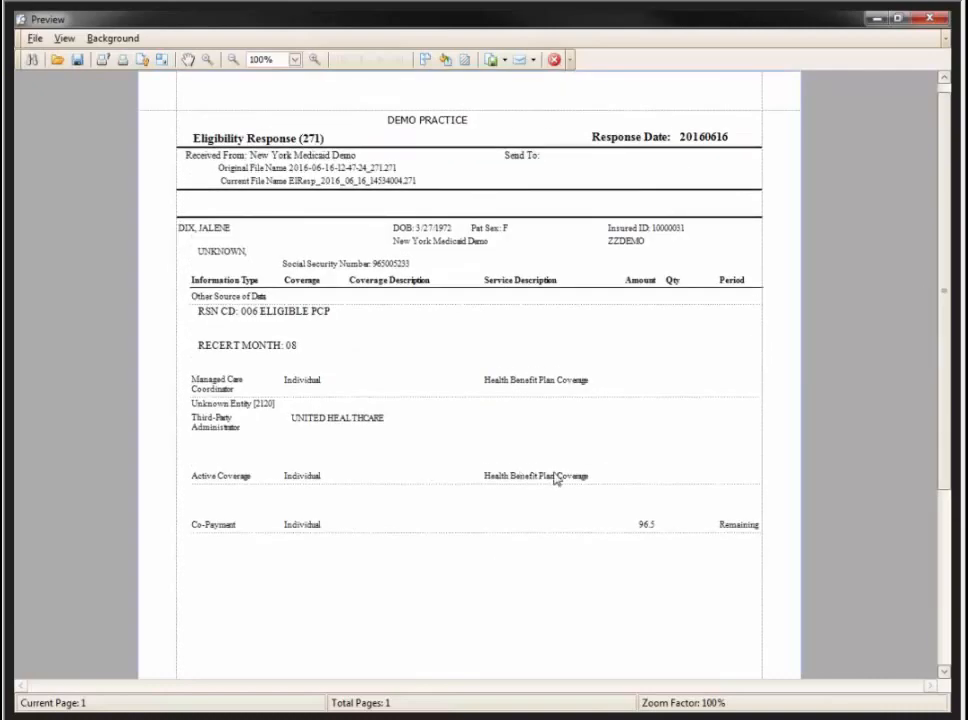
pyautogui.click(555, 61)
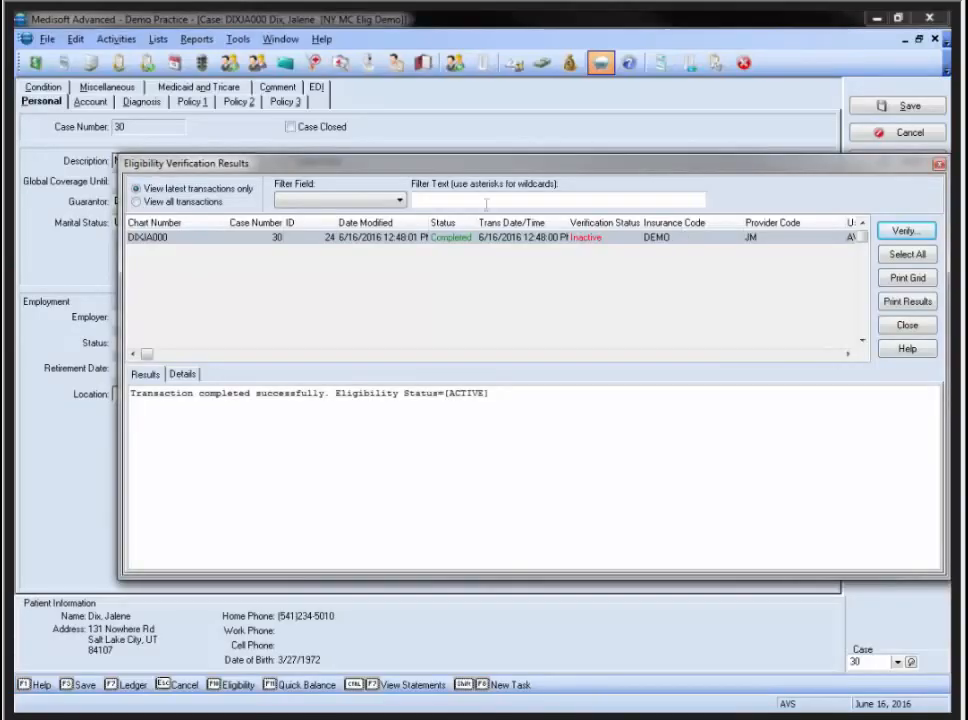
pyautogui.click(940, 165)
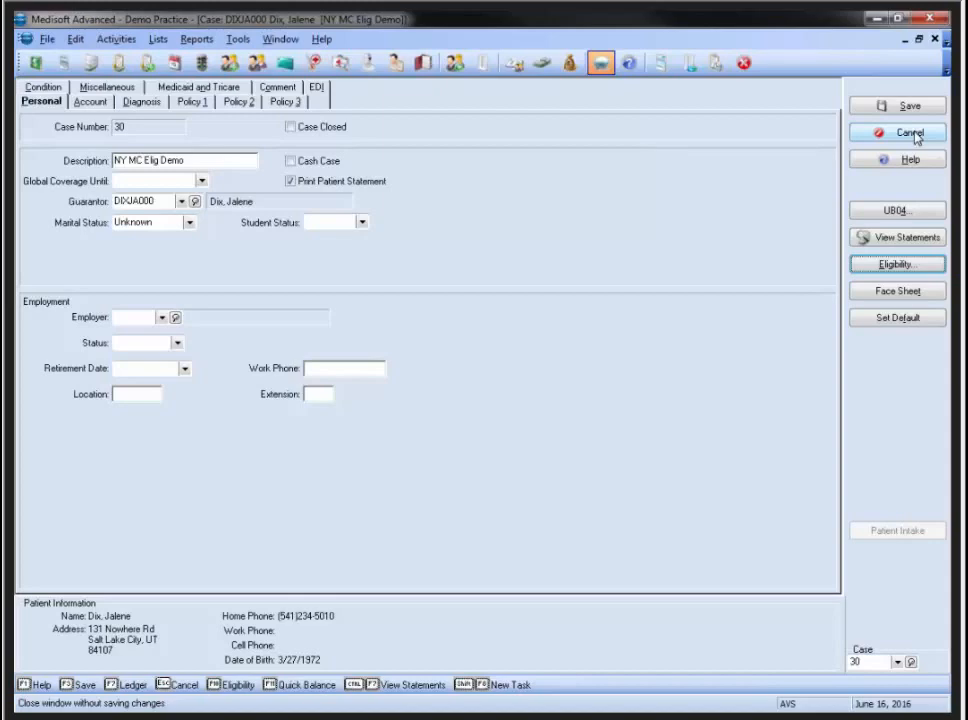
# Cancel the case, then bring up the action menu for the 1:45 pm appointment
pyautogui.click(915, 137)
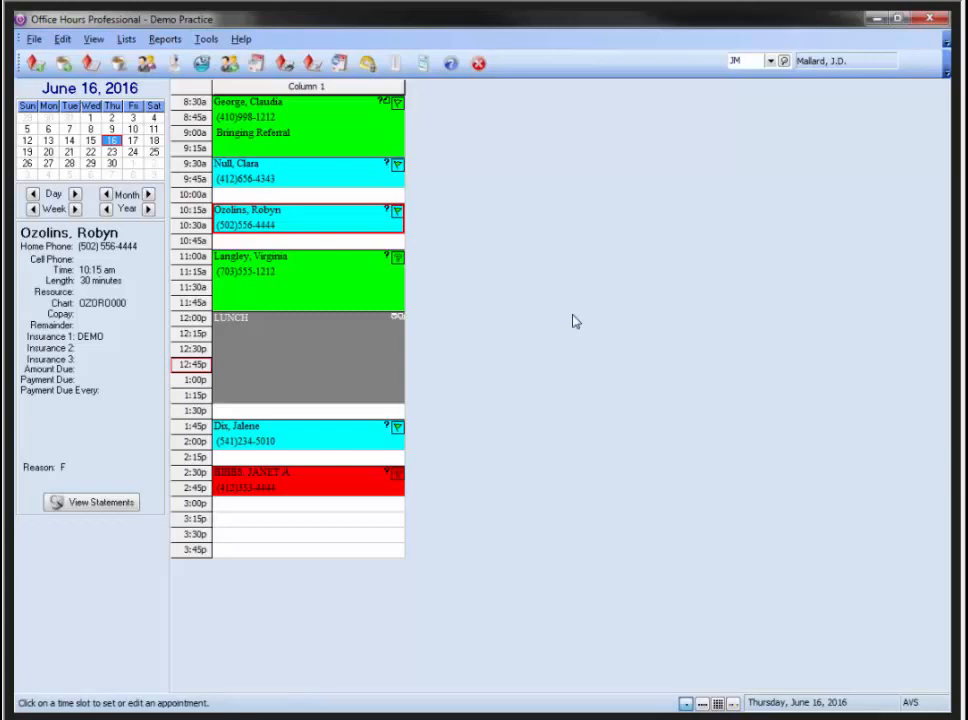
pyautogui.click(279, 443)
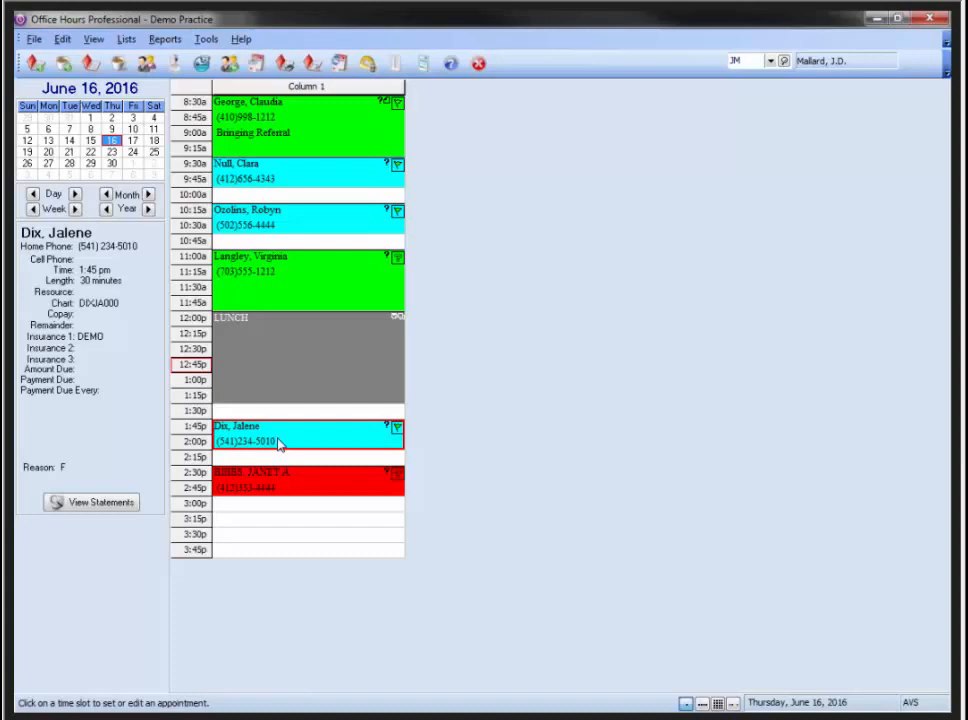
pyautogui.rightClick(284, 438)
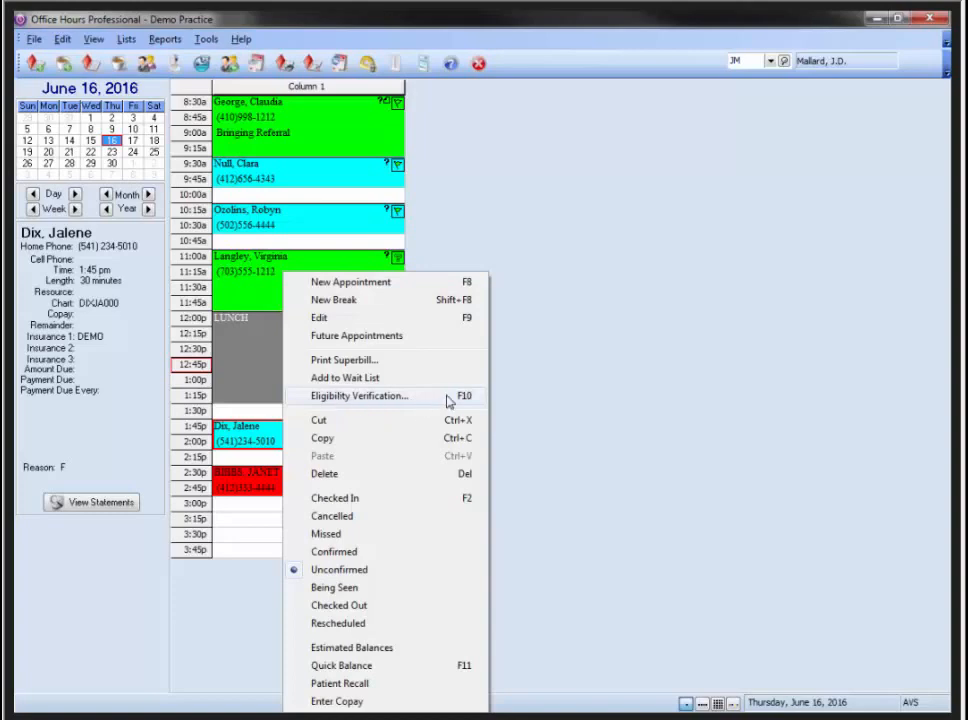
# Run a new primary-insurance eligibility check for the 1:45 pm appointment
pyautogui.click(359, 398)
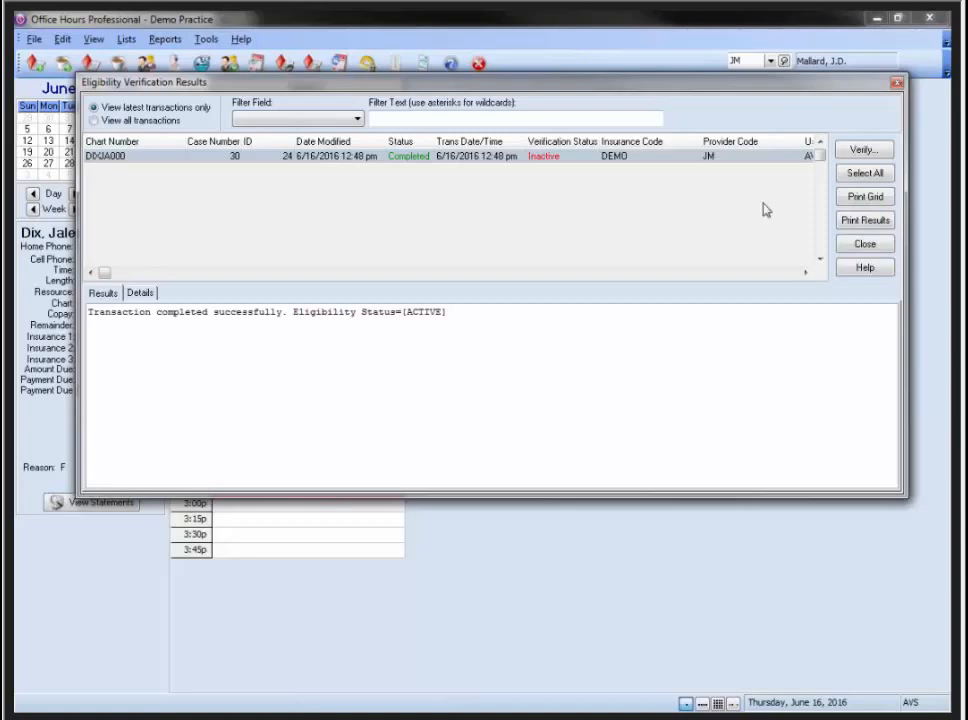
pyautogui.click(852, 149)
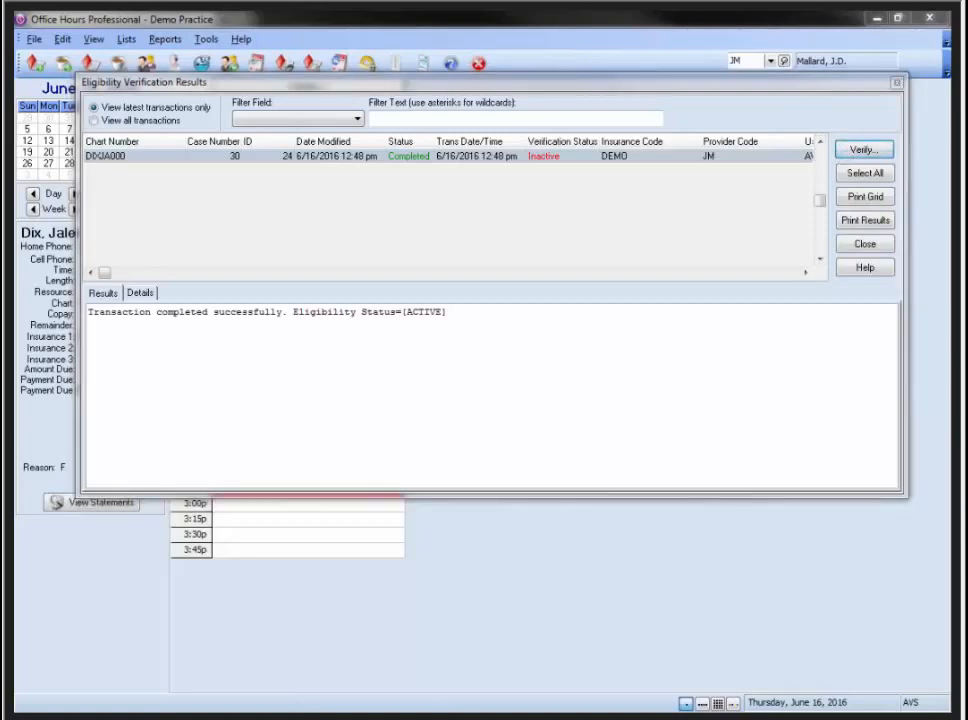
pyautogui.moveTo(702, 110); pyautogui.dragTo(402, 116)
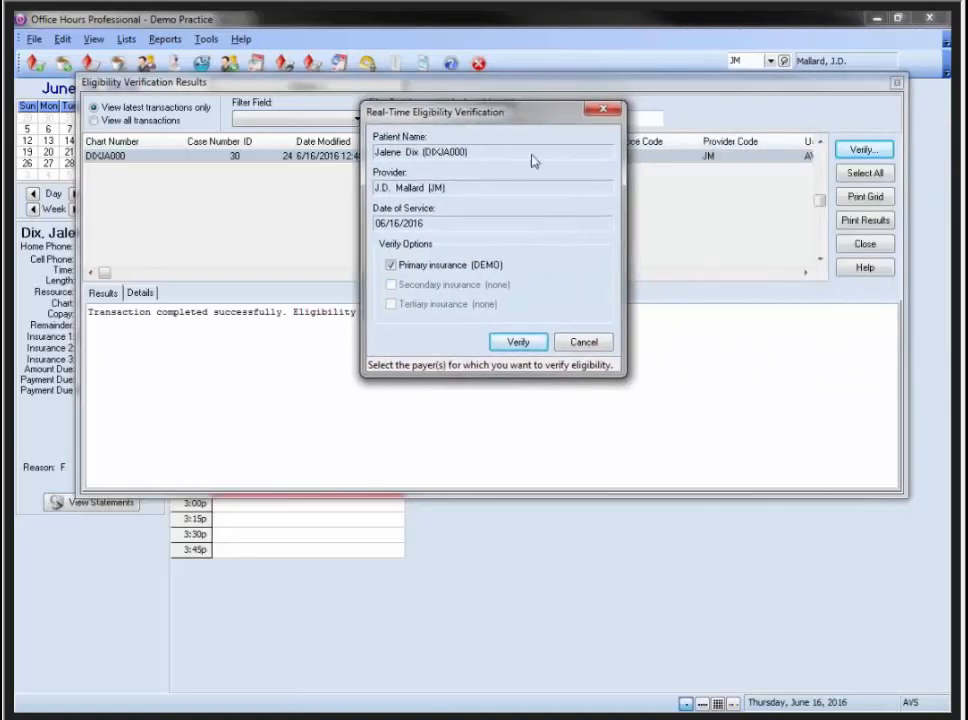
pyautogui.click(517, 343)
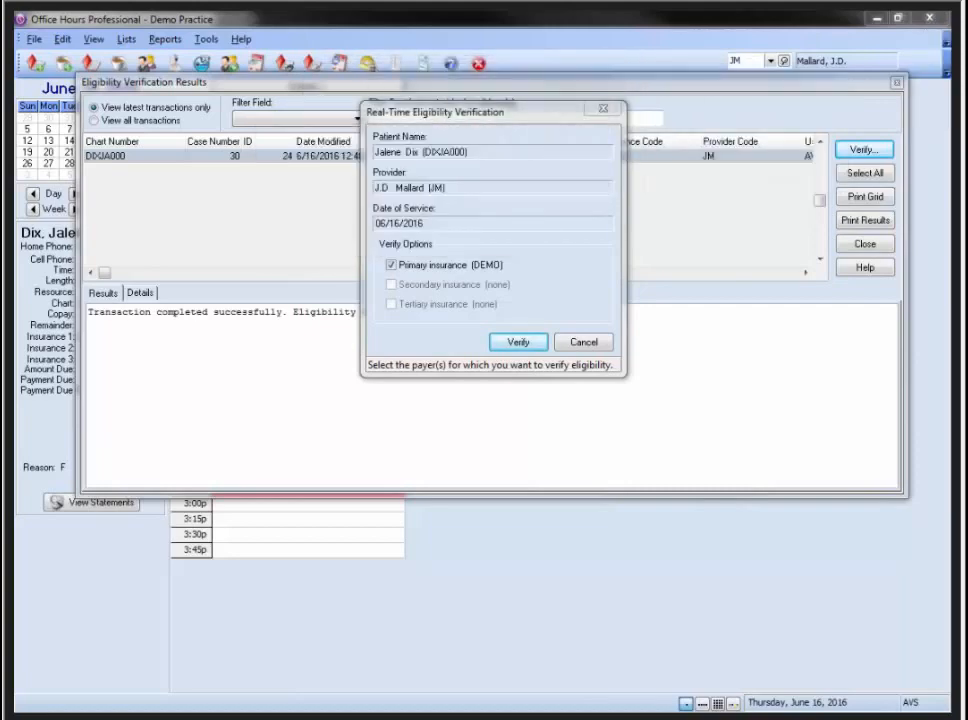
# Accept the report format, review the eligibility report preview, then close it and the results
pyautogui.moveTo(660, 142); pyautogui.dragTo(396, 138)
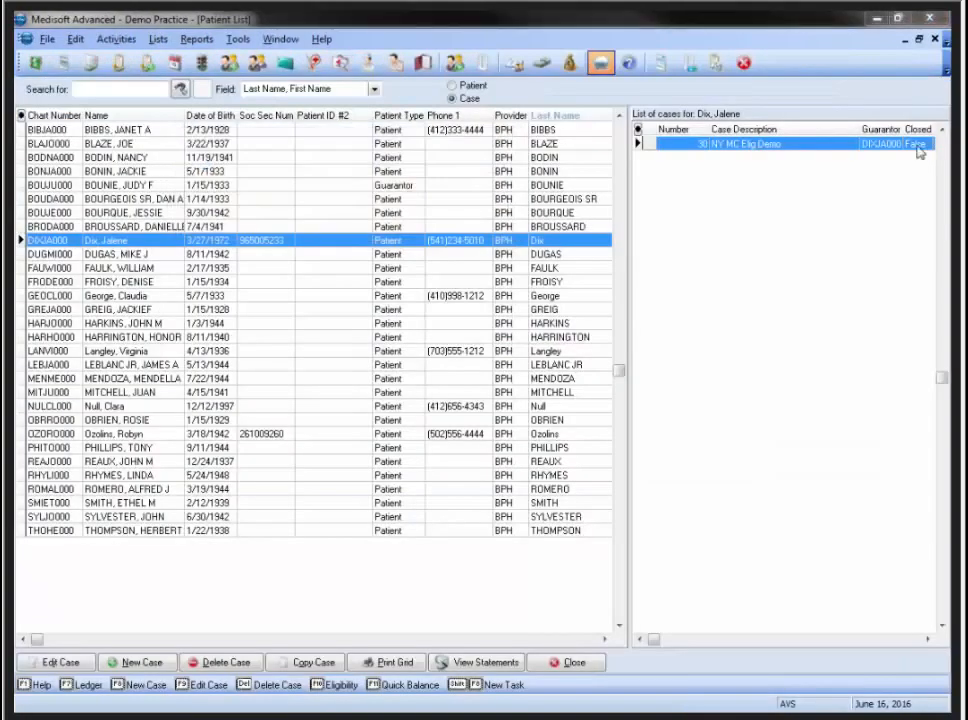
pyautogui.moveTo(966, 106); pyautogui.dragTo(426, 86)
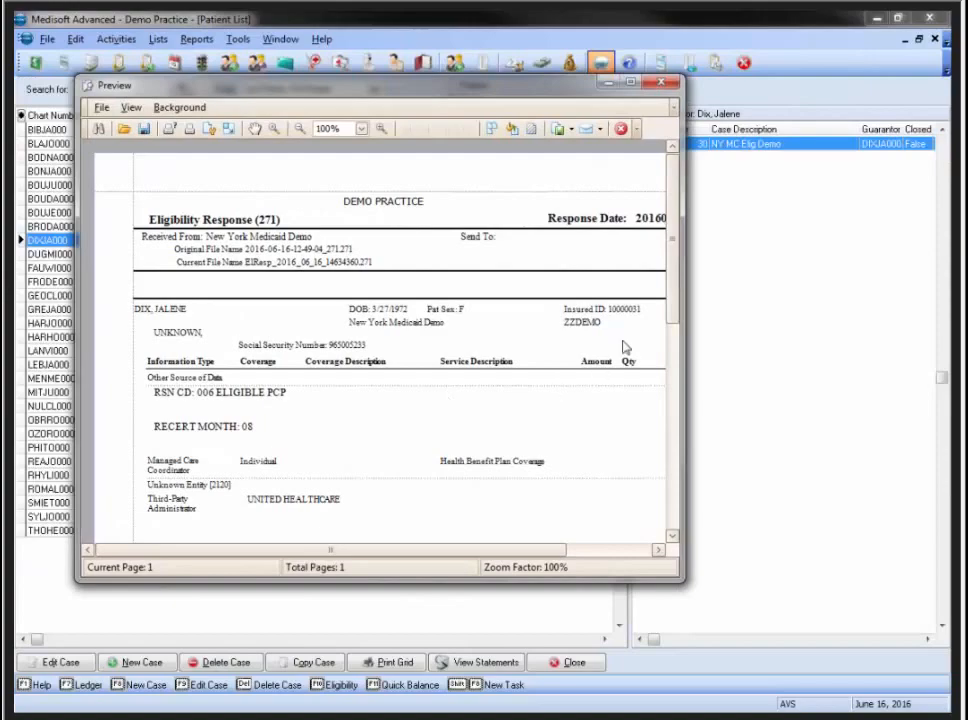
pyautogui.moveTo(676, 320); pyautogui.dragTo(677, 372)
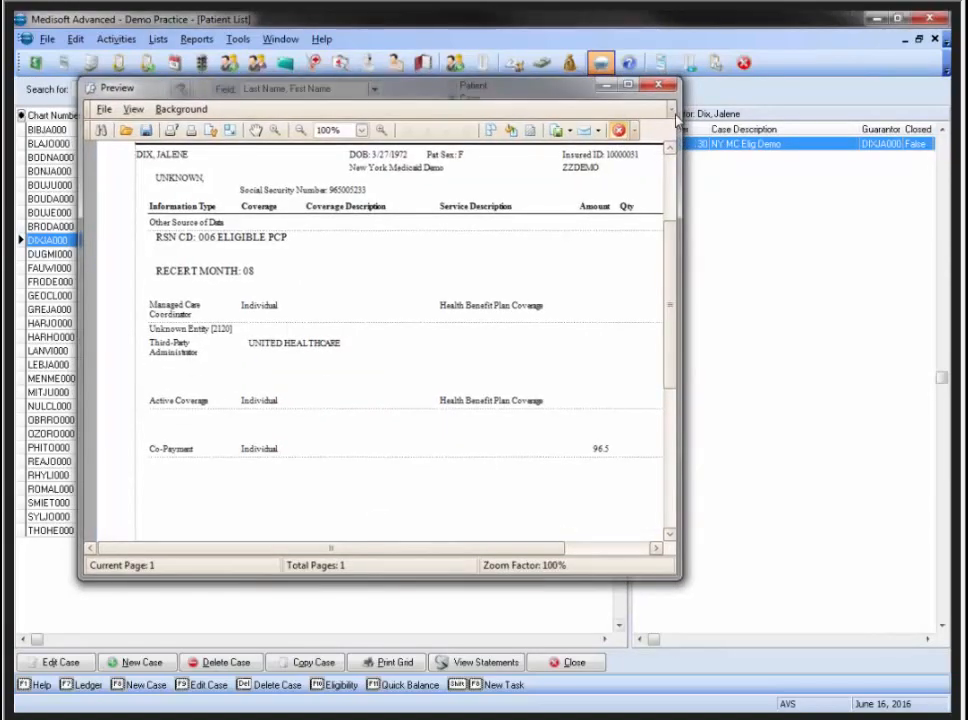
pyautogui.click(620, 131)
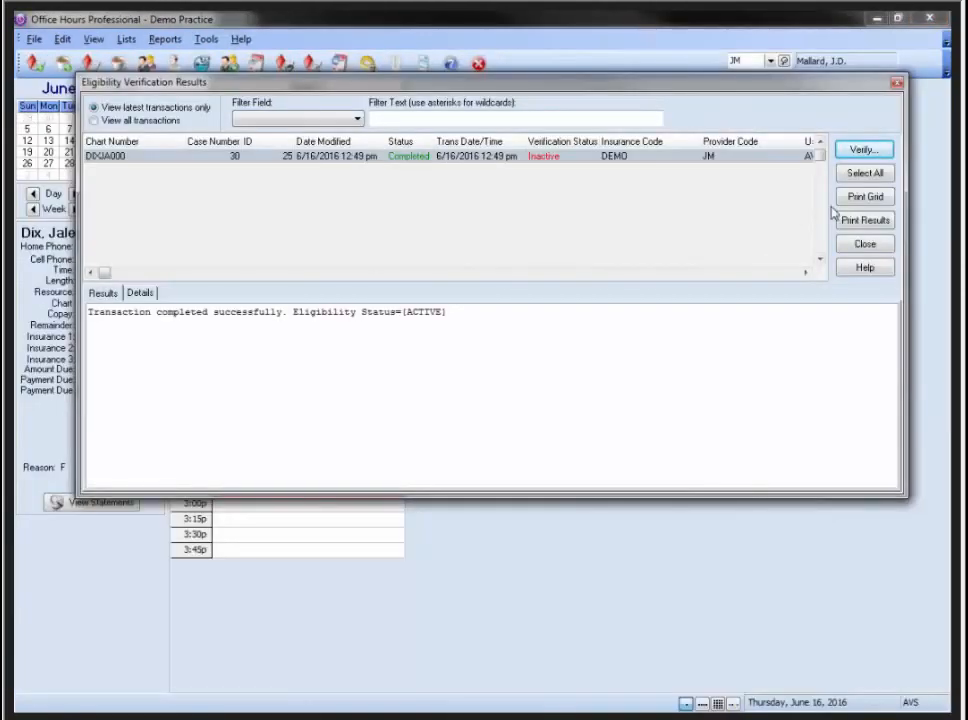
pyautogui.click(868, 246)
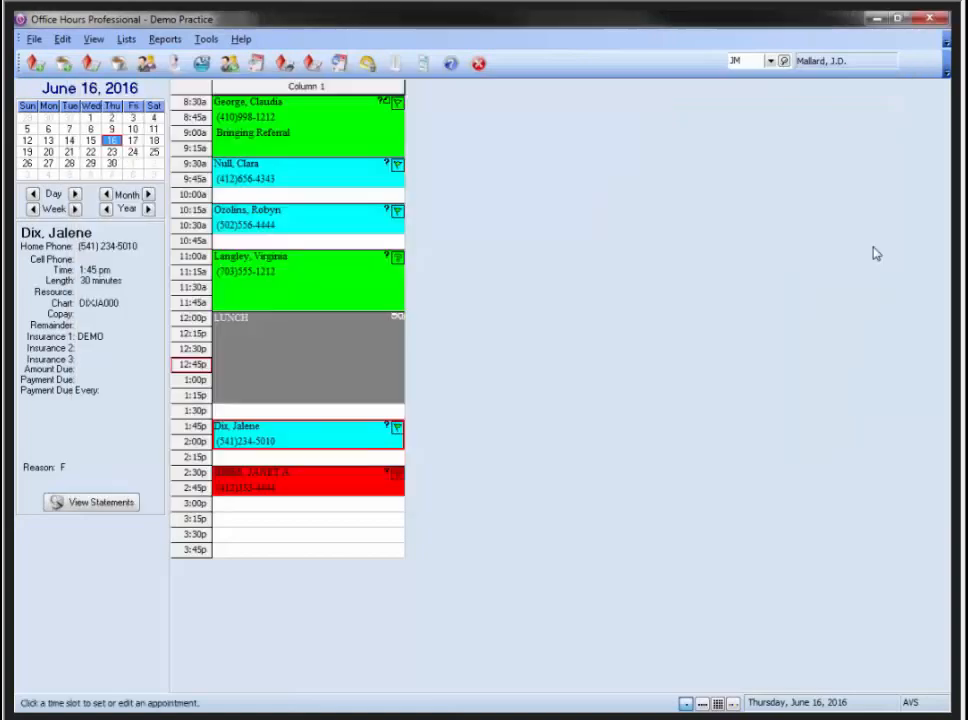
# Step through the 11:00, 8:30 and 9:30 appointments, ending on the 10:15 am appointment
pyautogui.click(263, 280)
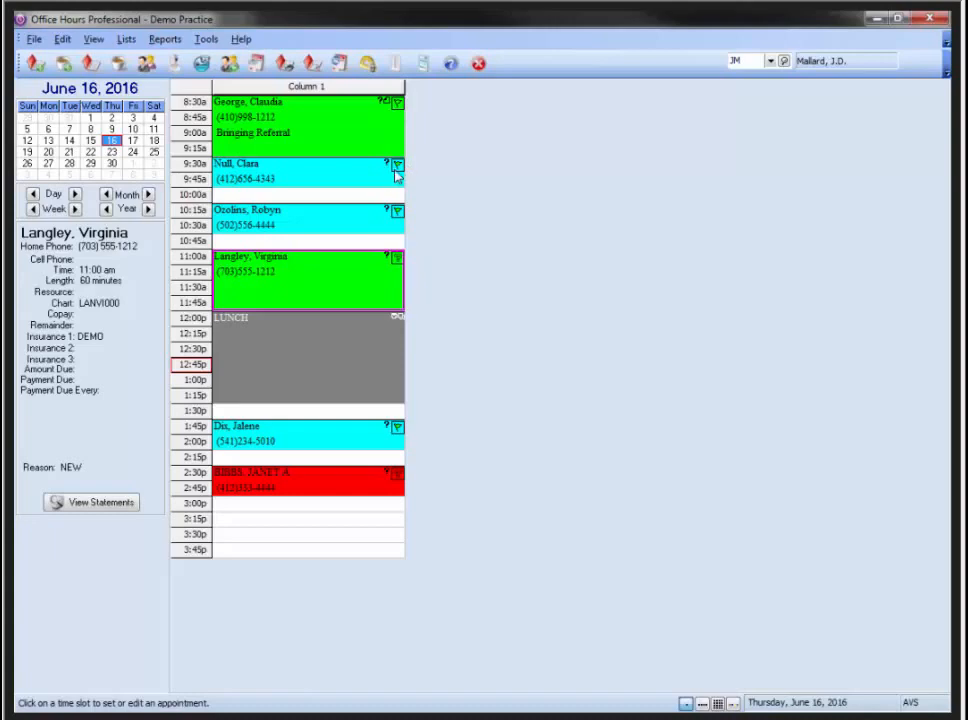
pyautogui.click(390, 113)
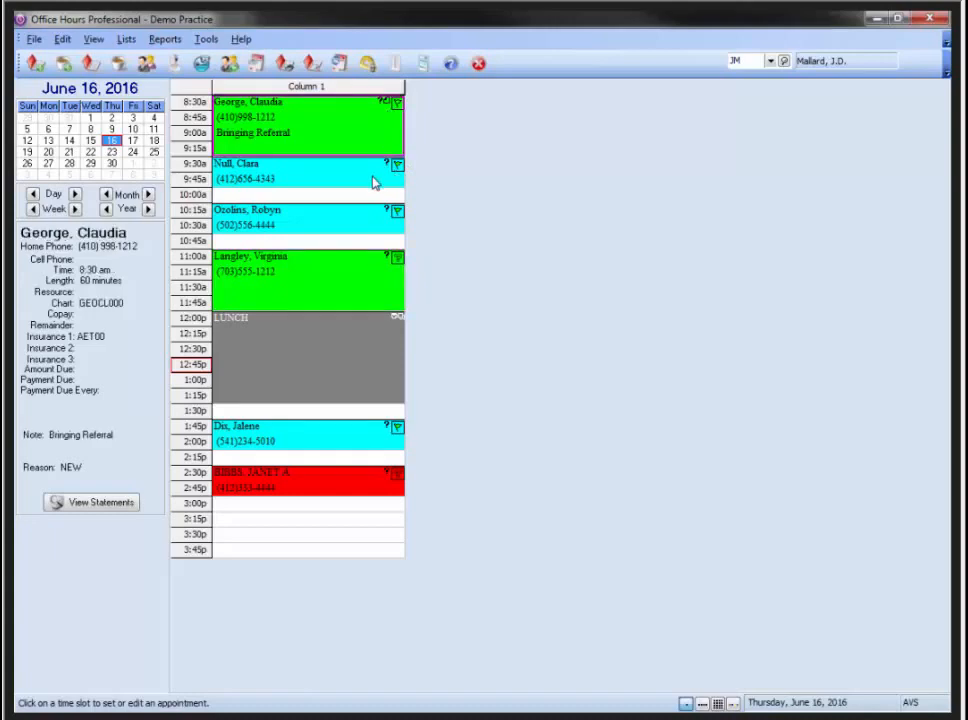
pyautogui.click(372, 178)
pyautogui.click(364, 230)
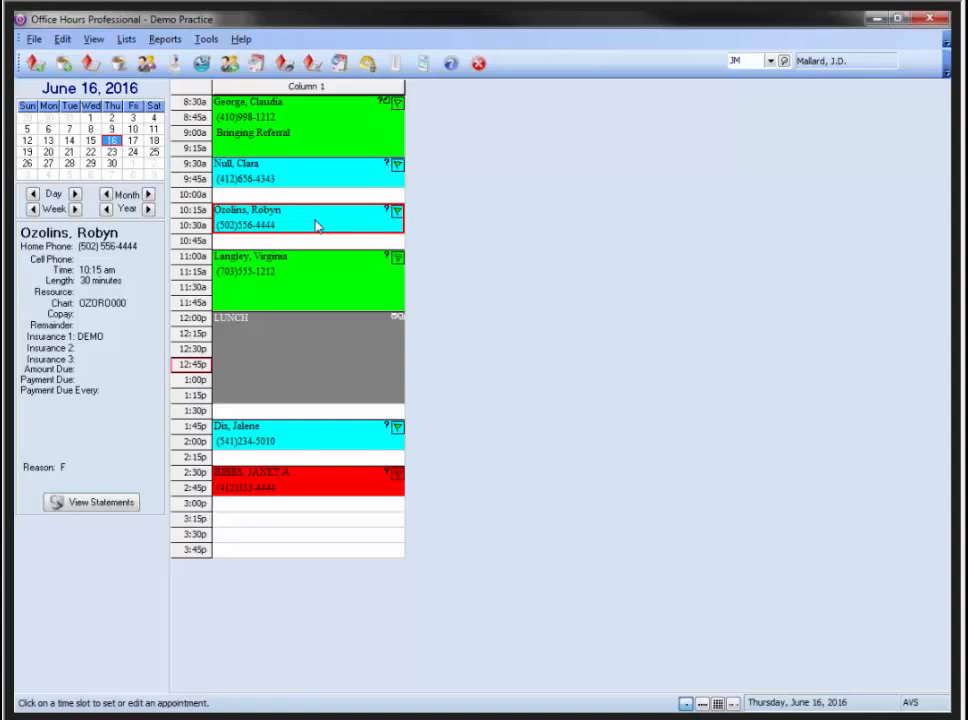
# Show all eligibility transactions for the 10:15 am appointment and compare IDs 21 and 22
pyautogui.press('F10')
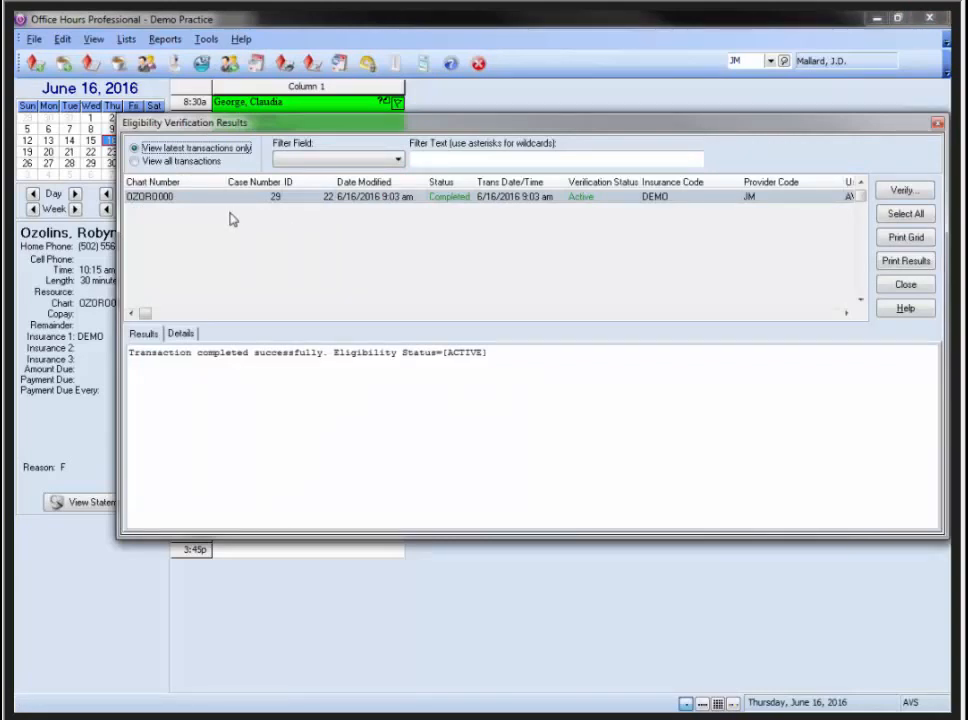
pyautogui.click(150, 165)
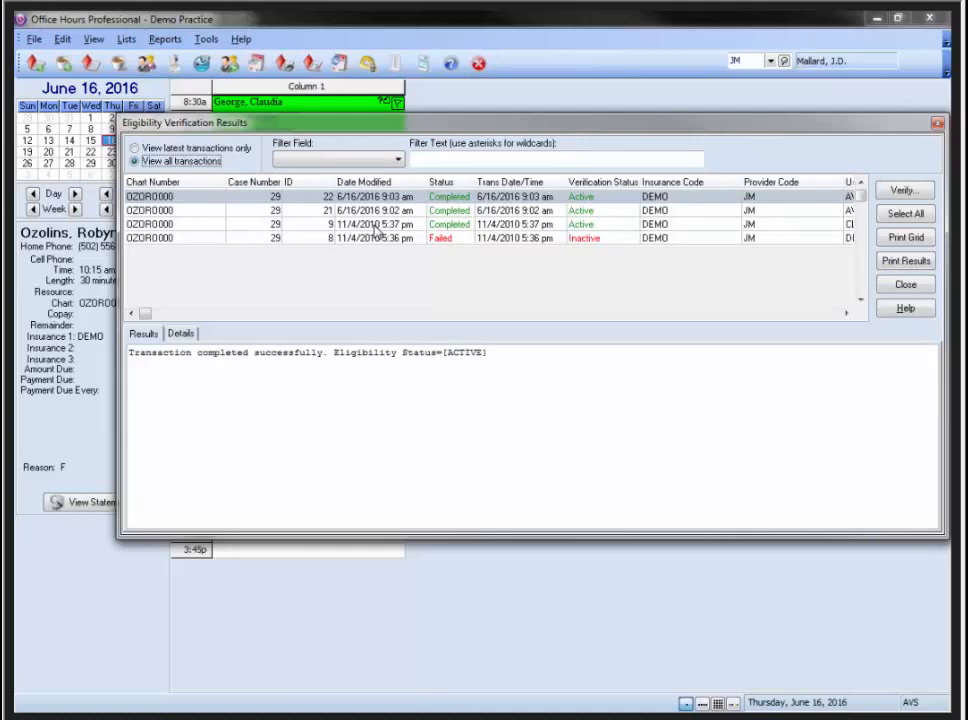
pyautogui.click(529, 213)
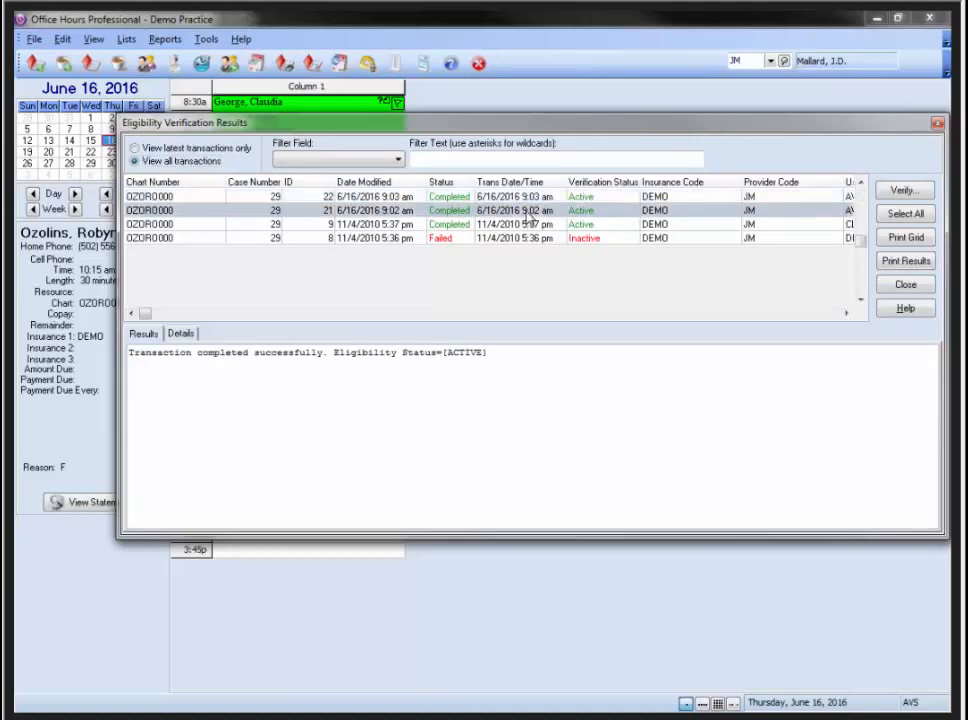
pyautogui.click(519, 199)
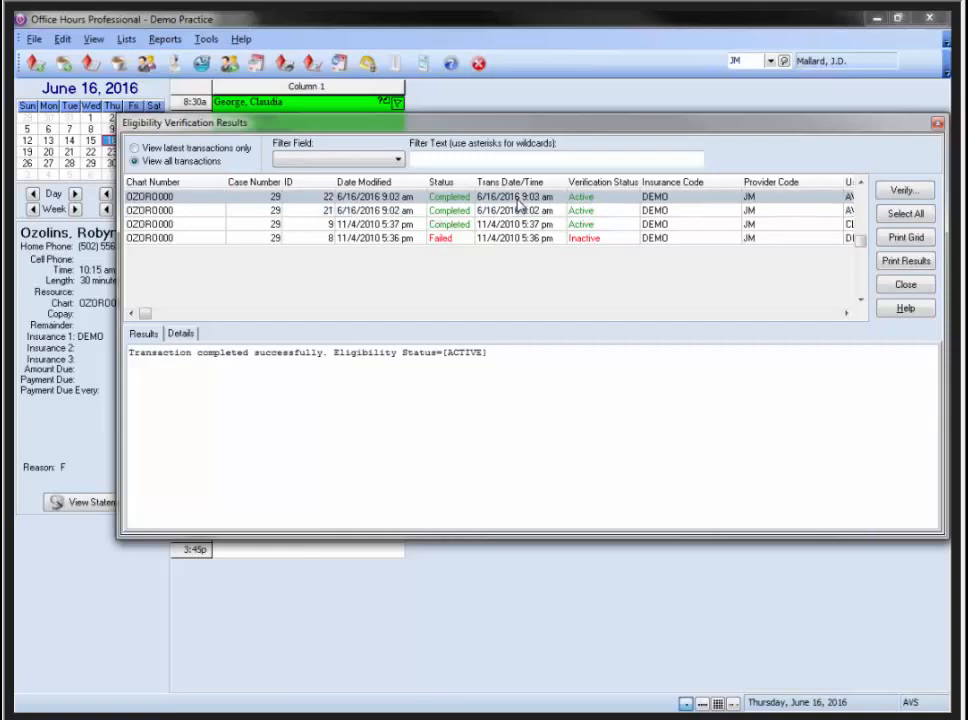
pyautogui.click(519, 212)
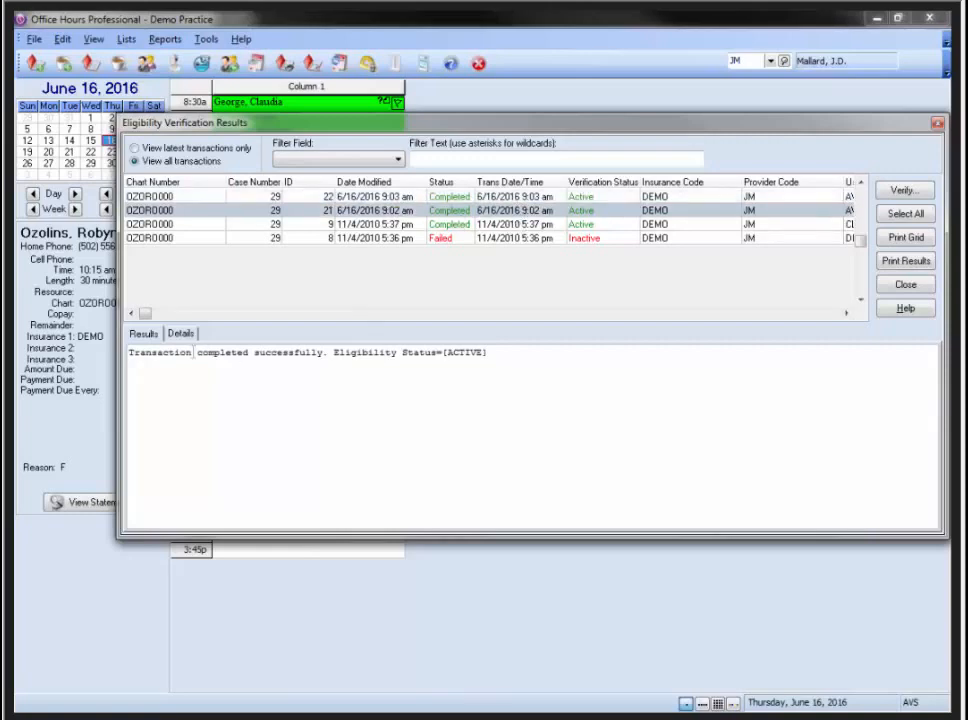
# Review the full verification details for transactions 21 and 22, then return to the summary
pyautogui.click(180, 333)
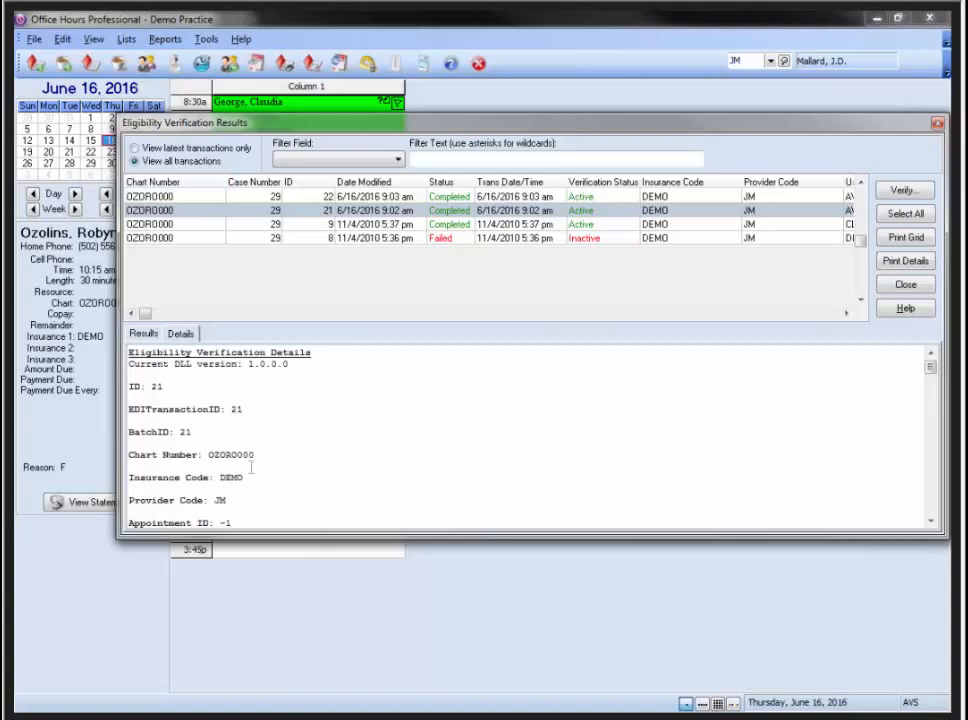
pyautogui.click(350, 197)
pyautogui.click(142, 334)
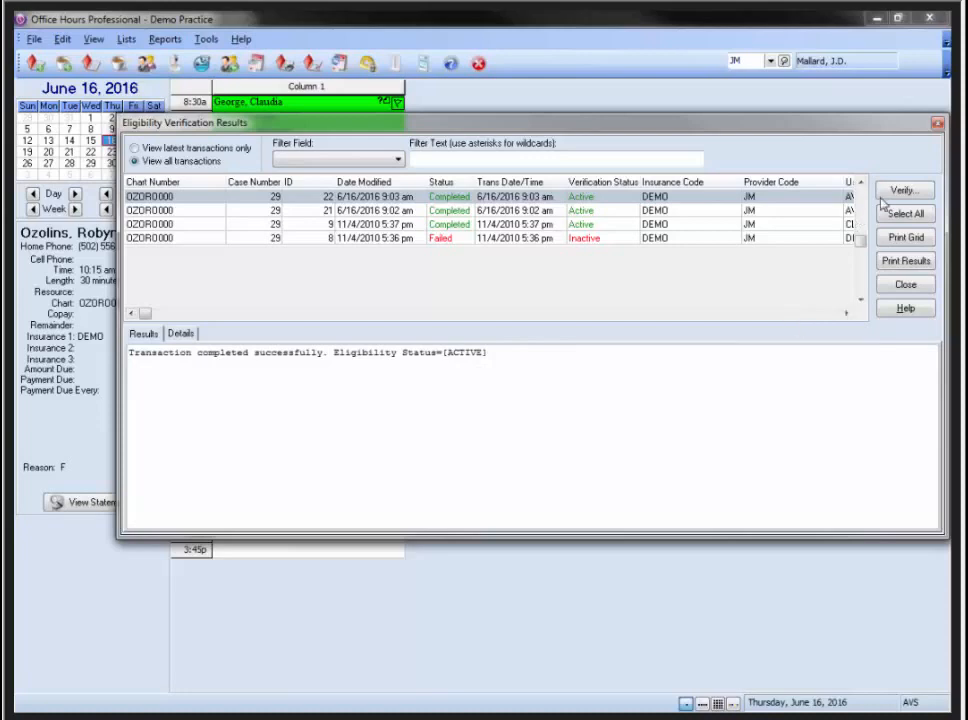
# Close the results, select the 11:00 am appointment, and minimize Office Hours
pyautogui.click(937, 123)
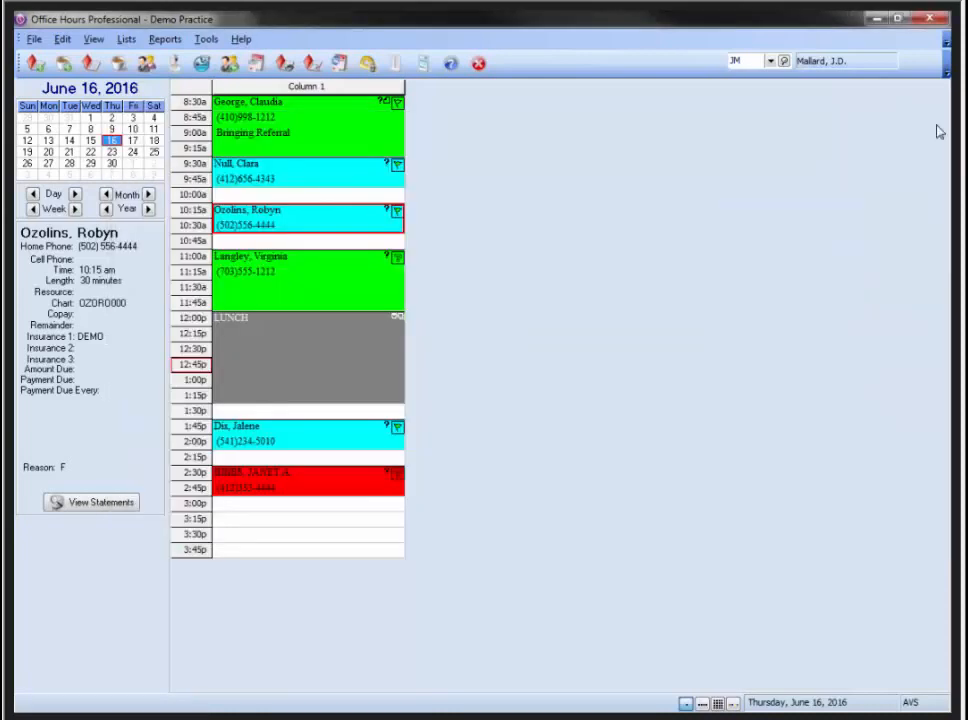
pyautogui.click(348, 285)
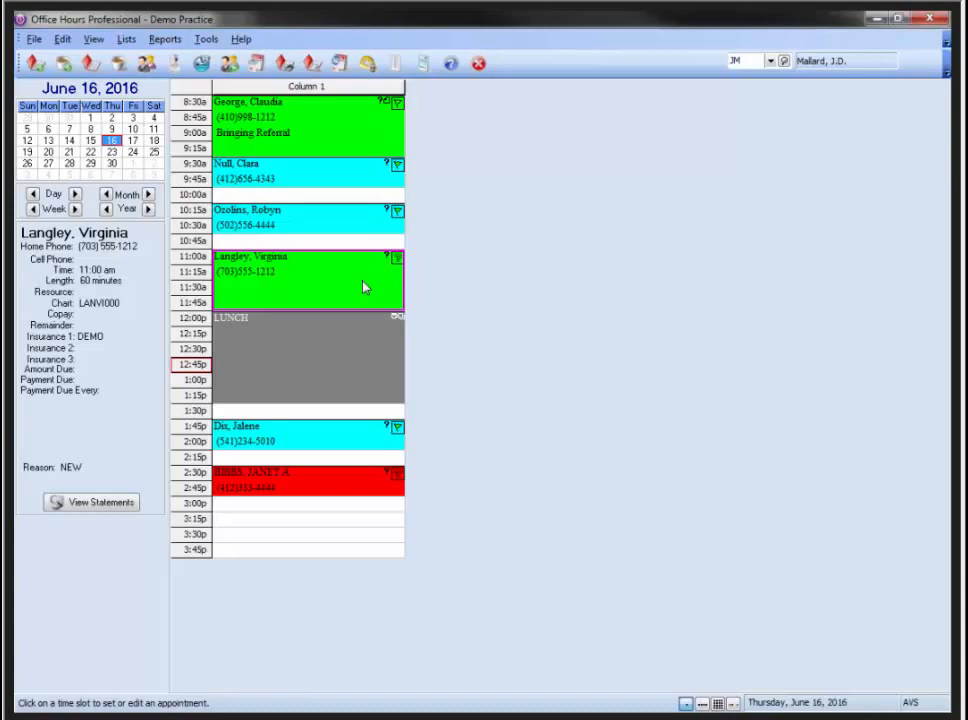
pyautogui.click(876, 20)
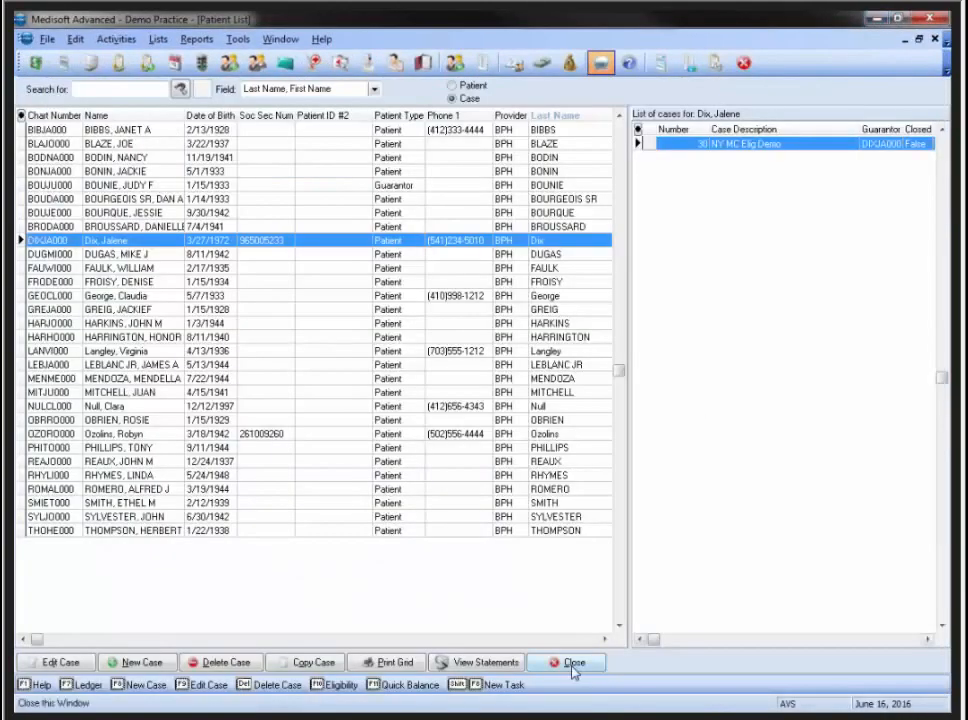
# Close the Patient List and open Activities > Eligibility Verification > Schedule
pyautogui.click(571, 669)
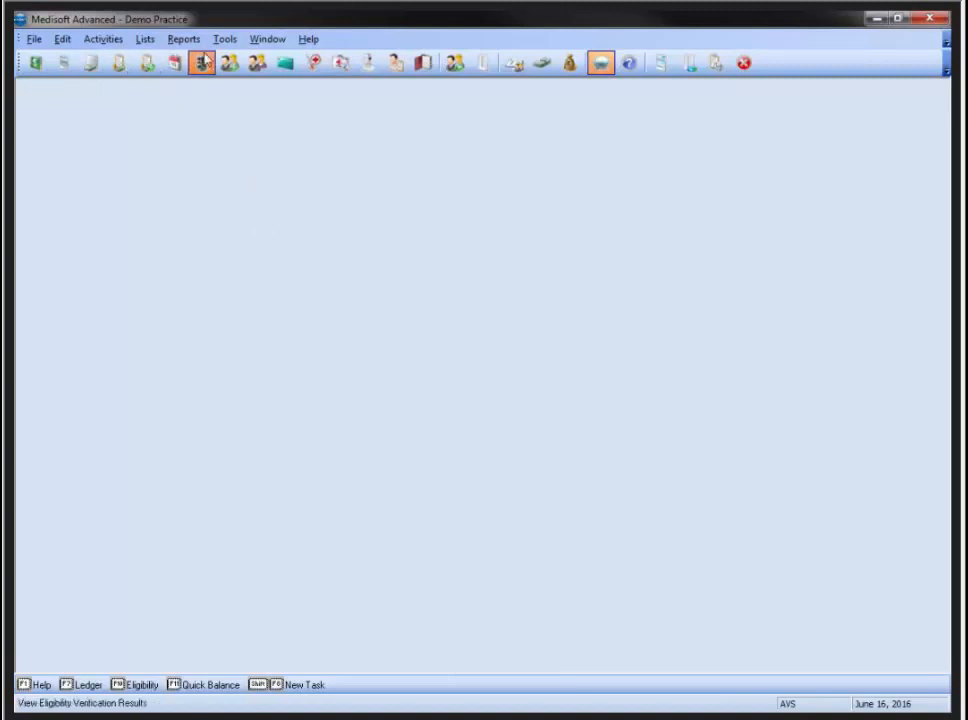
pyautogui.click(109, 38)
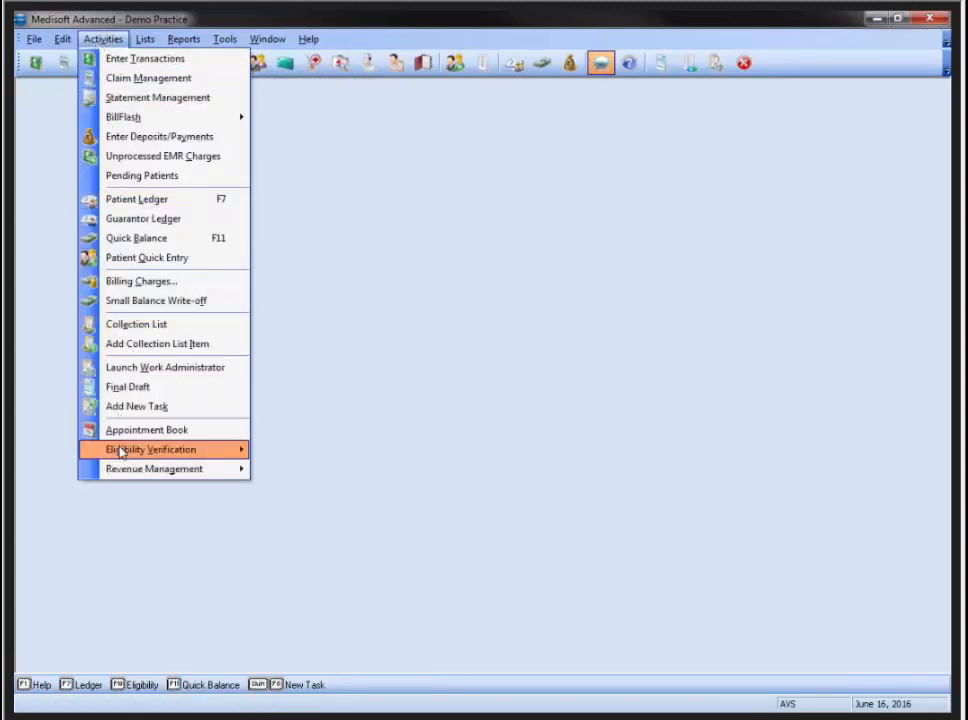
pyautogui.moveTo(136, 449)
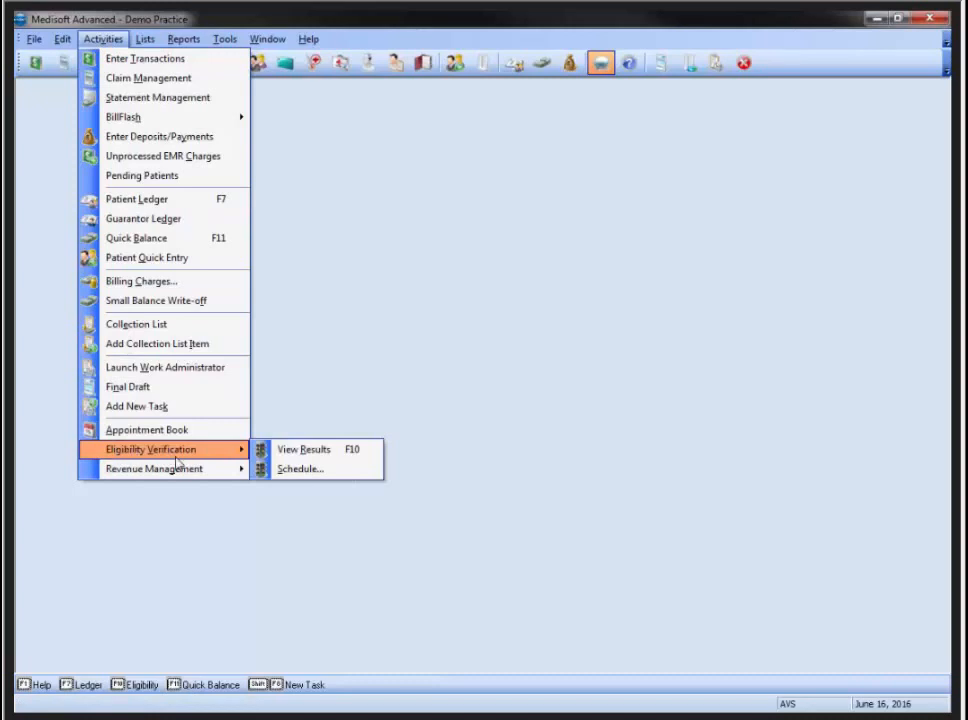
pyautogui.click(284, 470)
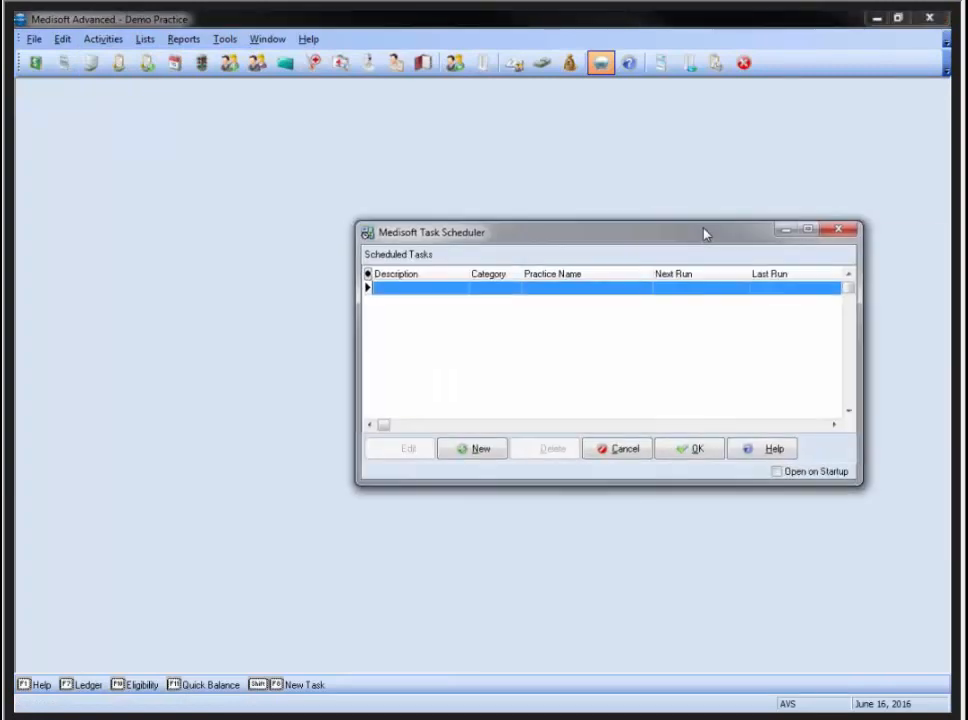
# Create a new Eligibility-type scheduled task for Demo Practice
pyautogui.moveTo(704, 234); pyautogui.dragTo(568, 190)
pyautogui.click(350, 407)
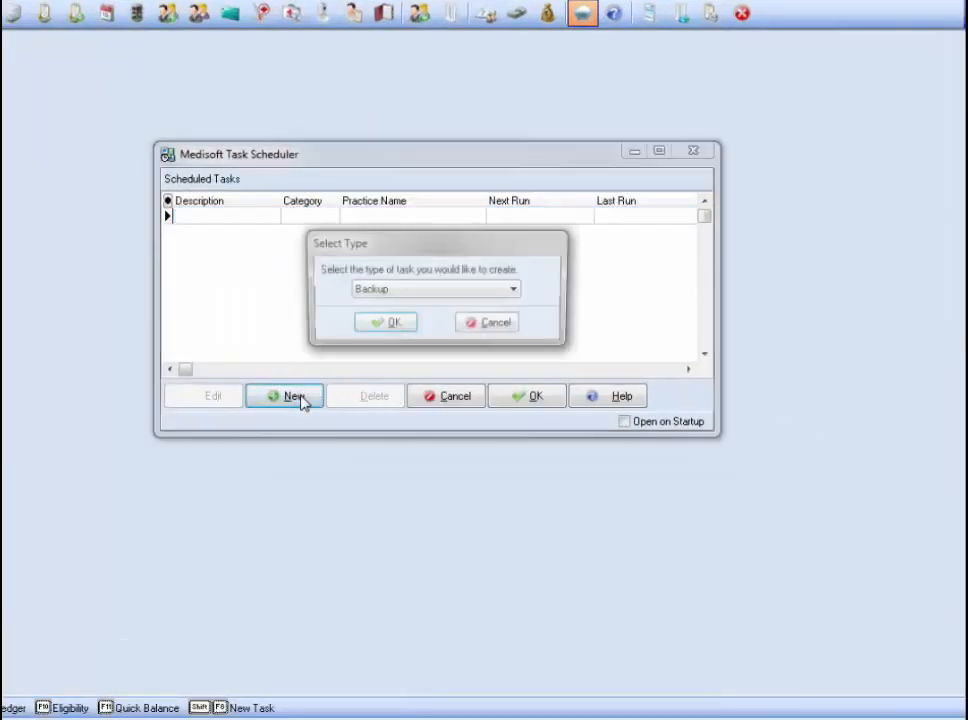
pyautogui.click(516, 291)
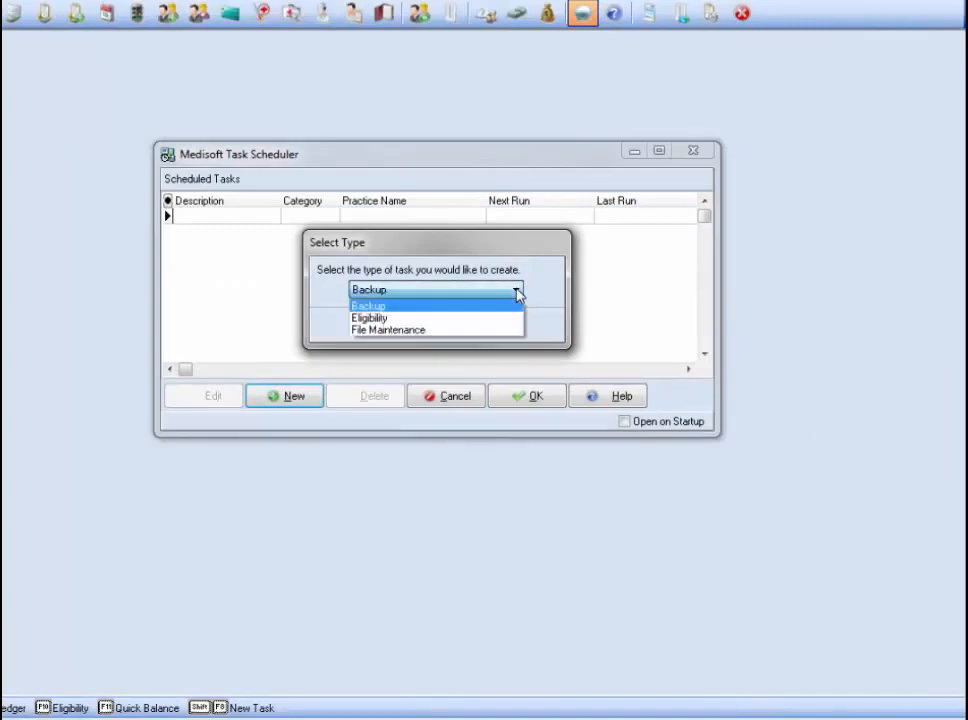
pyautogui.click(395, 319)
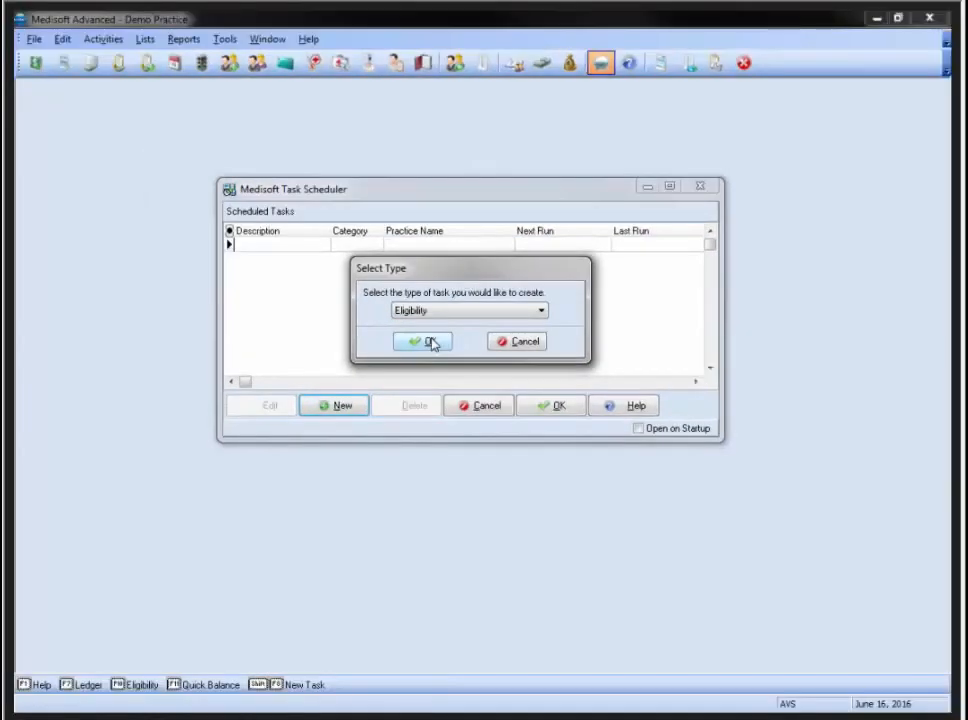
pyautogui.click(428, 342)
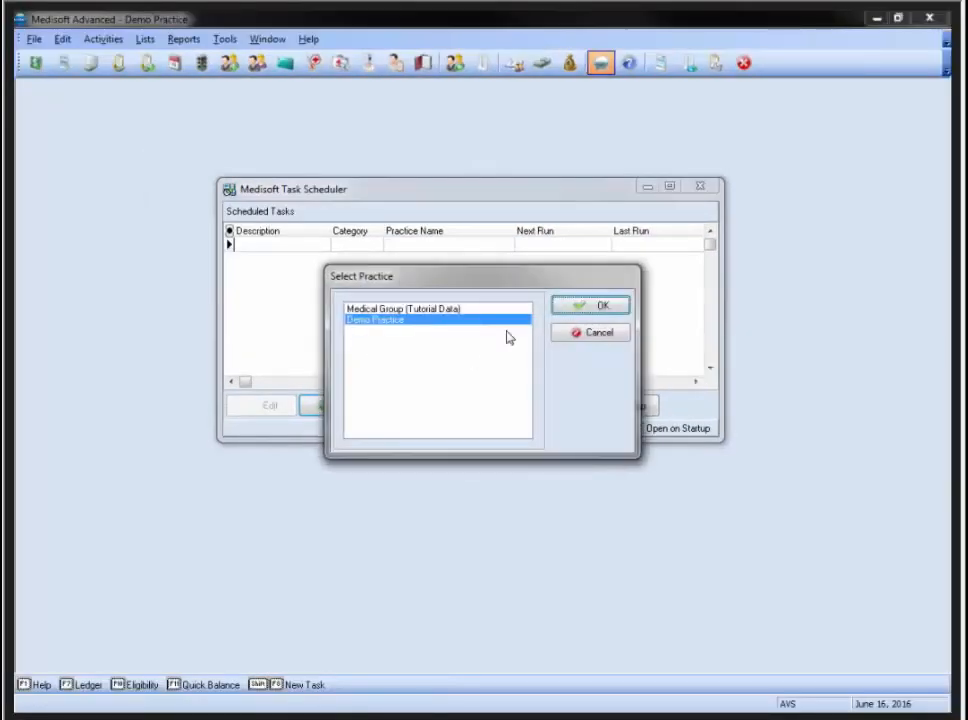
pyautogui.click(594, 307)
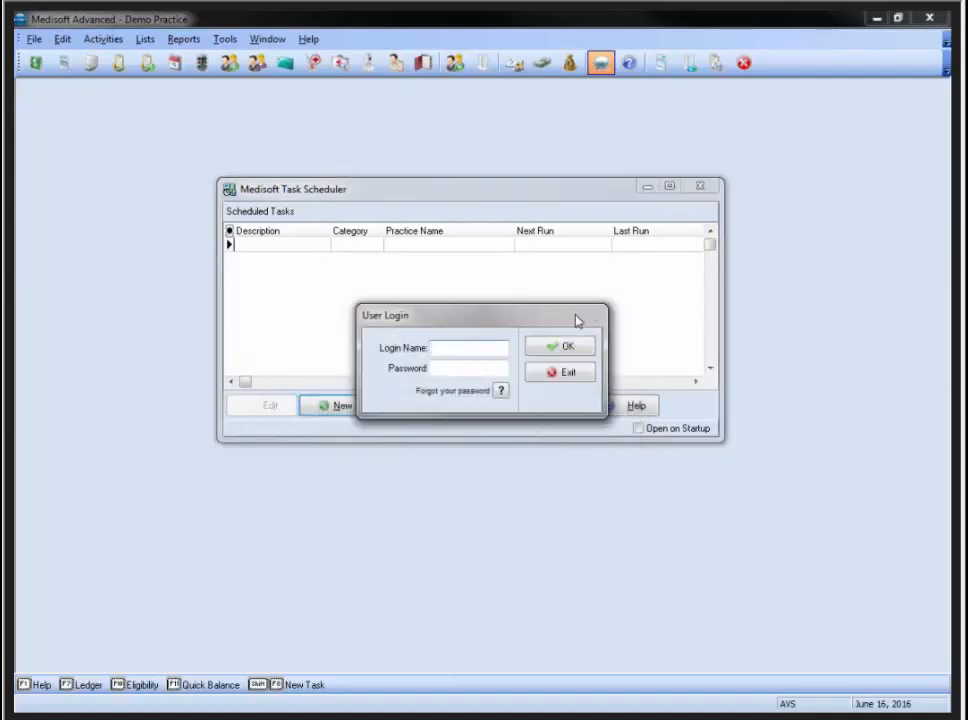
# Enter the user's login name and password to open the task form
pyautogui.write('AVS')
pyautogui.press('Tab')
pyautogui.write('a********')
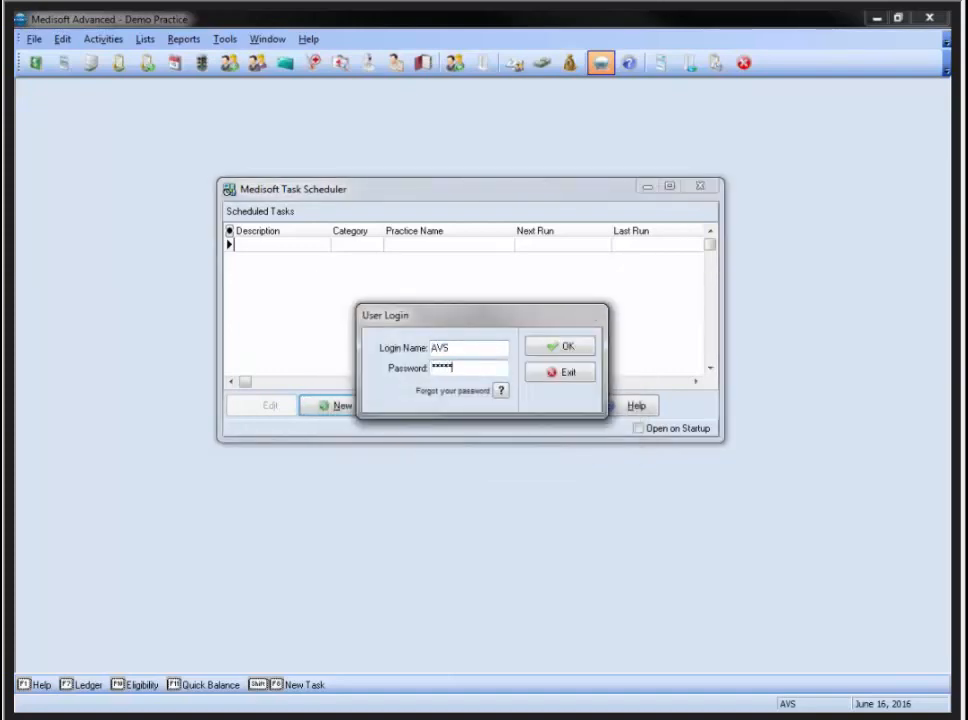
pyautogui.press('Return')
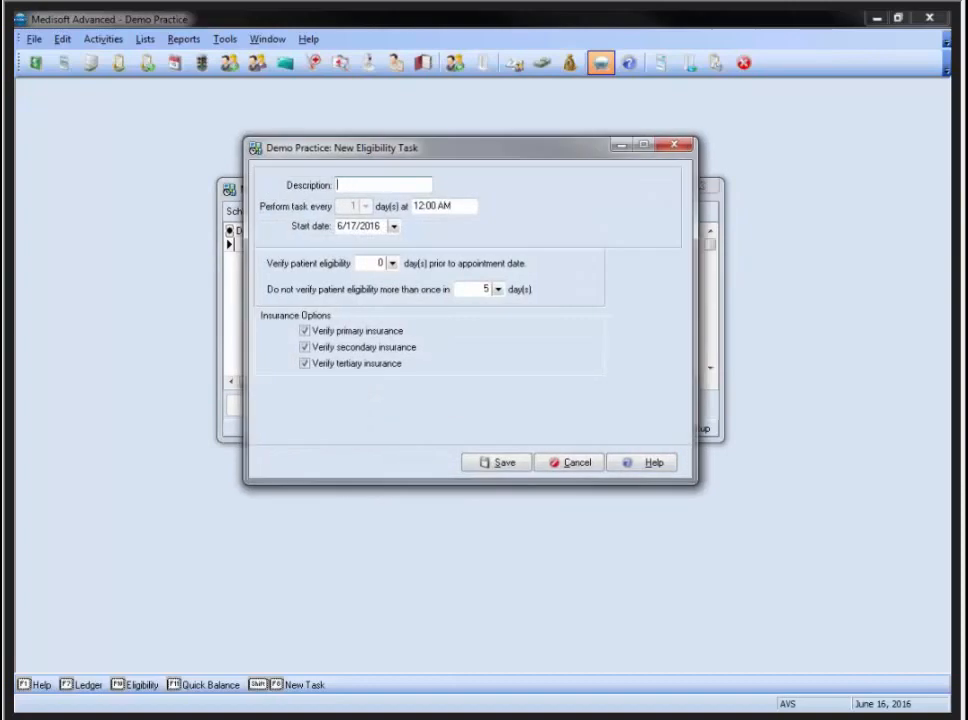
# Name the task 'Elig Daily', verify 2 days before appointments, re-verify once in 2 days, and save
pyautogui.write('Elig Daily')
pyautogui.click(392, 263)
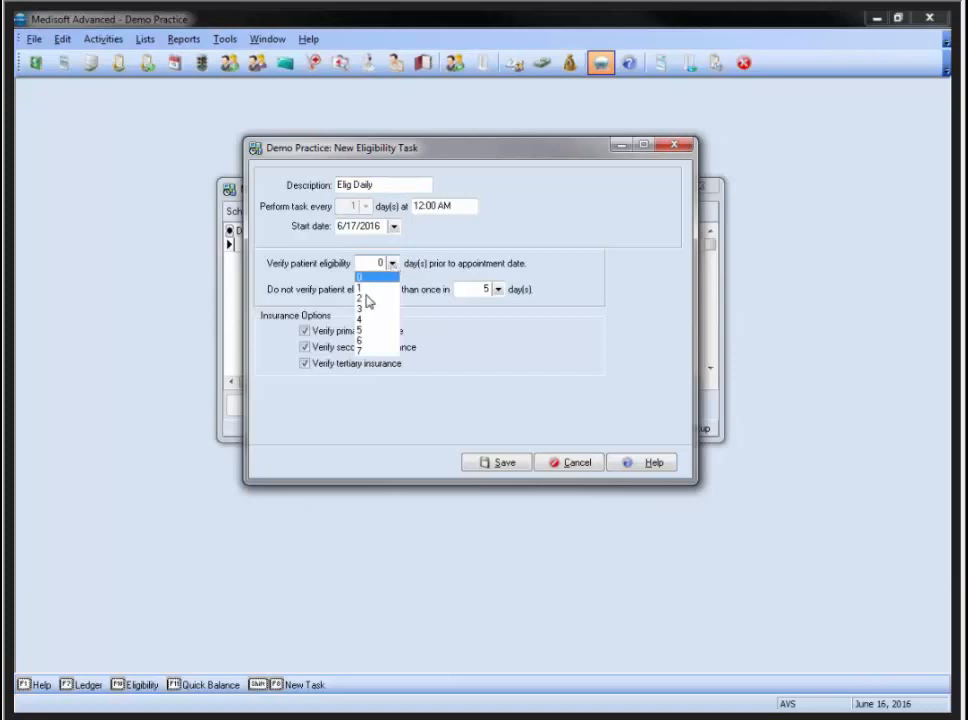
pyautogui.click(366, 298)
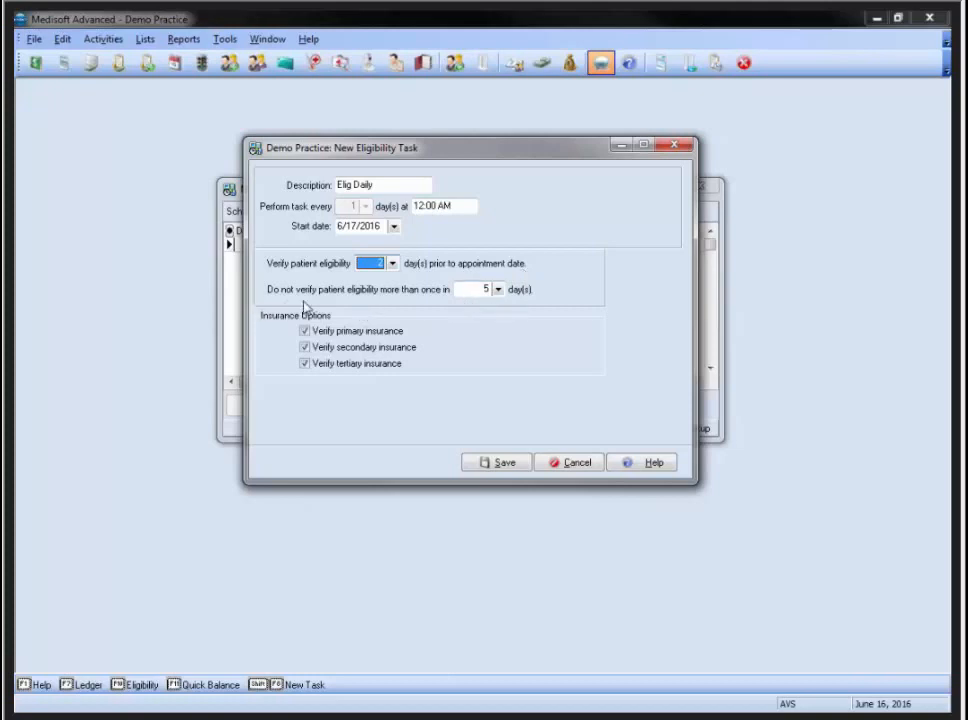
pyautogui.click(498, 290)
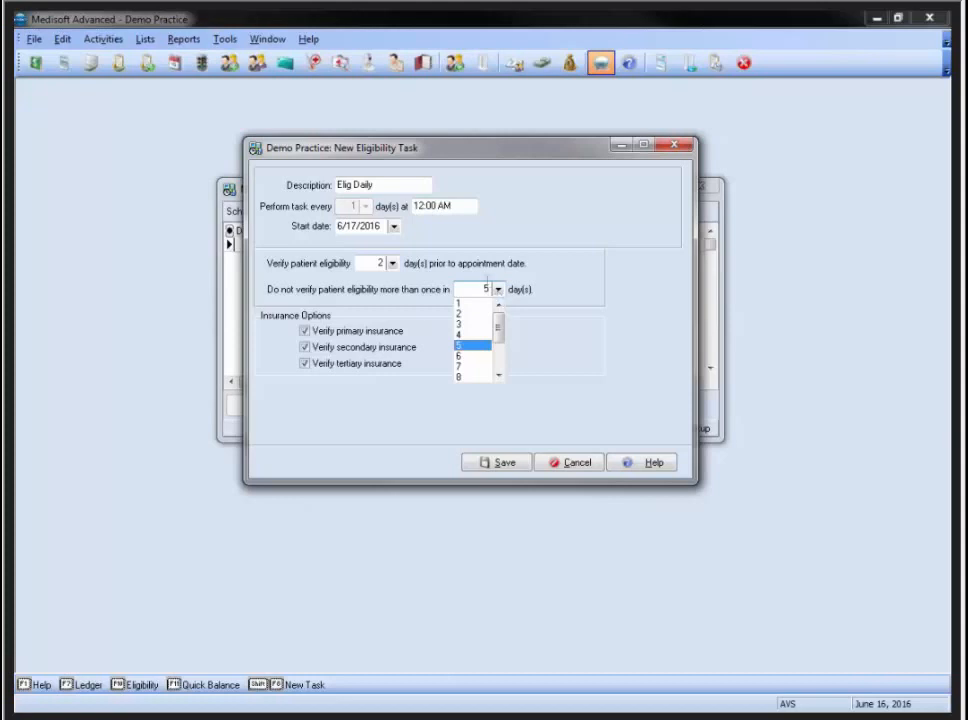
pyautogui.click(460, 313)
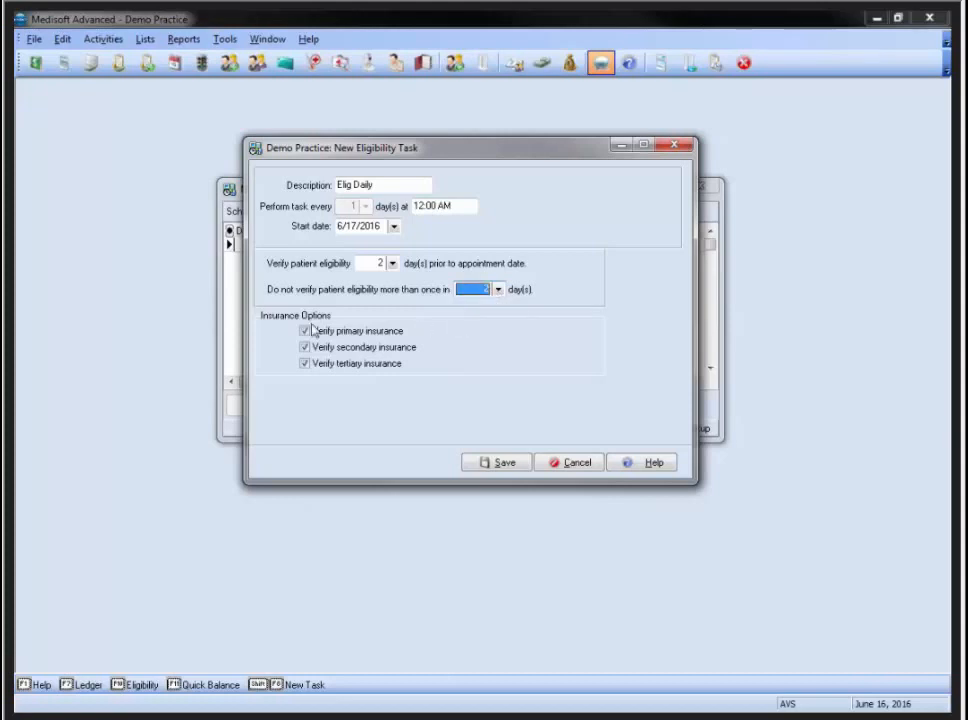
pyautogui.click(508, 466)
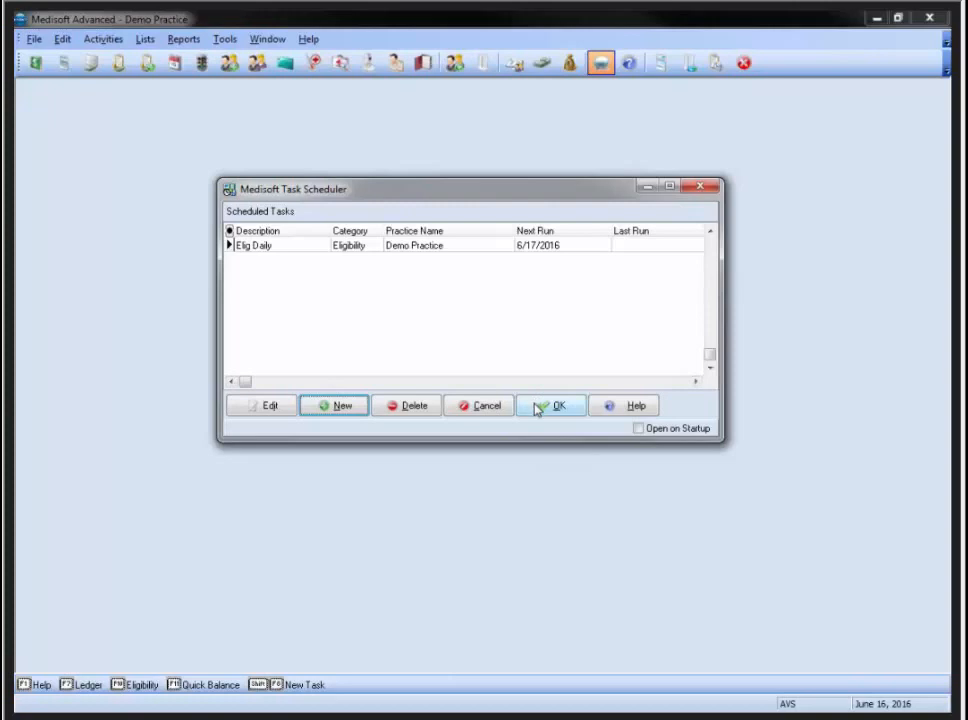
# Exit the Medisoft Task Scheduler after dismissing the Elig Daily task's login prompt
pyautogui.doubleClick(300, 250)
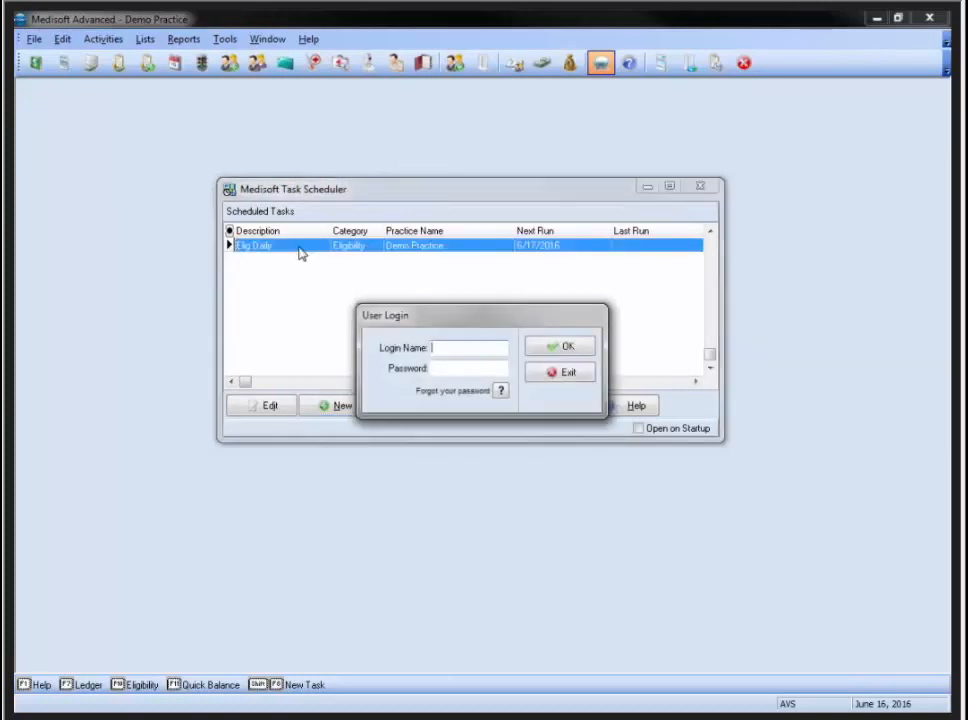
pyautogui.click(566, 373)
pyautogui.click(700, 187)
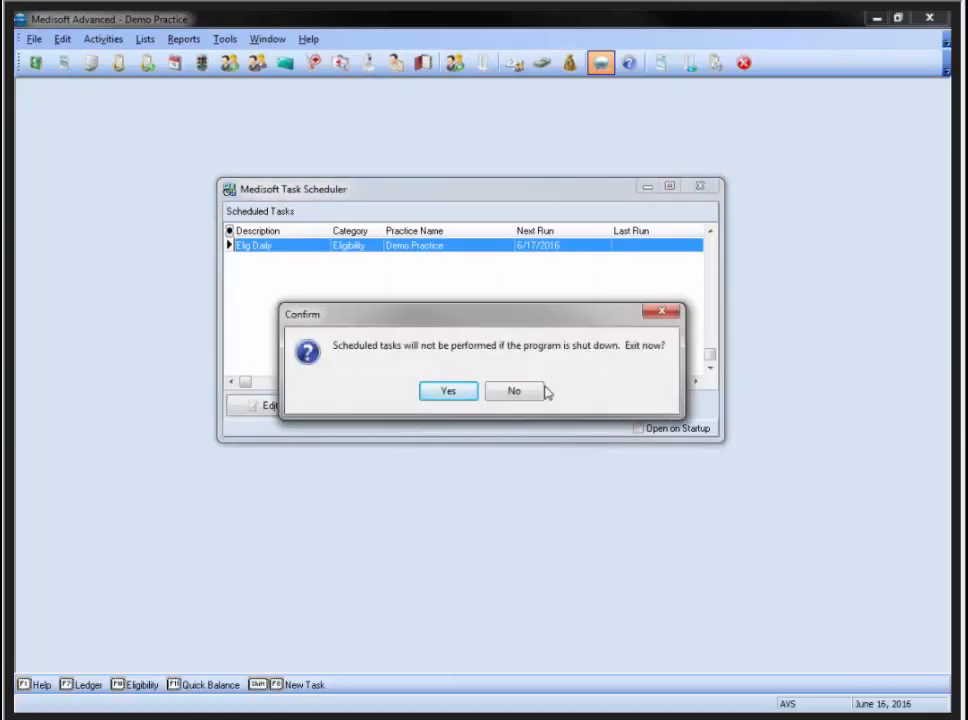
pyautogui.click(469, 392)
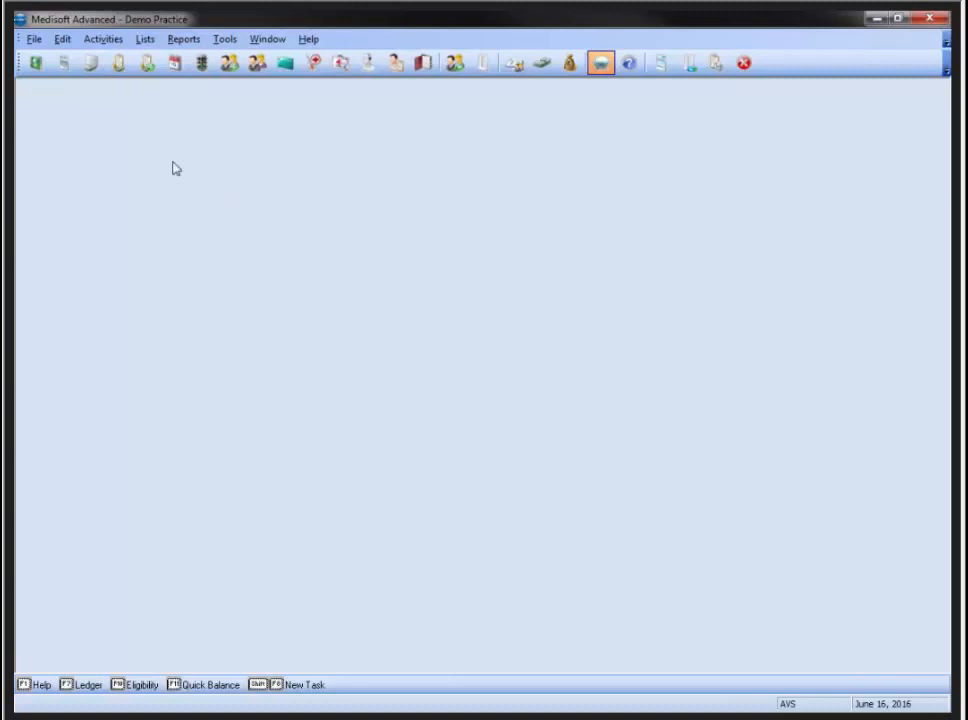
pyautogui.click(145, 39)
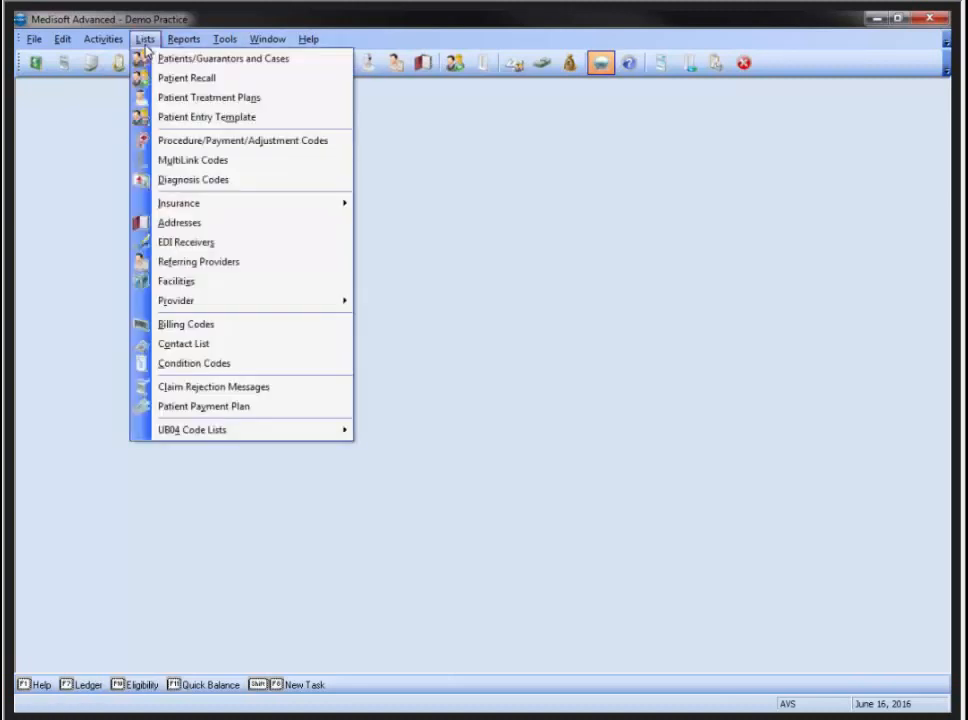
pyautogui.click(160, 242)
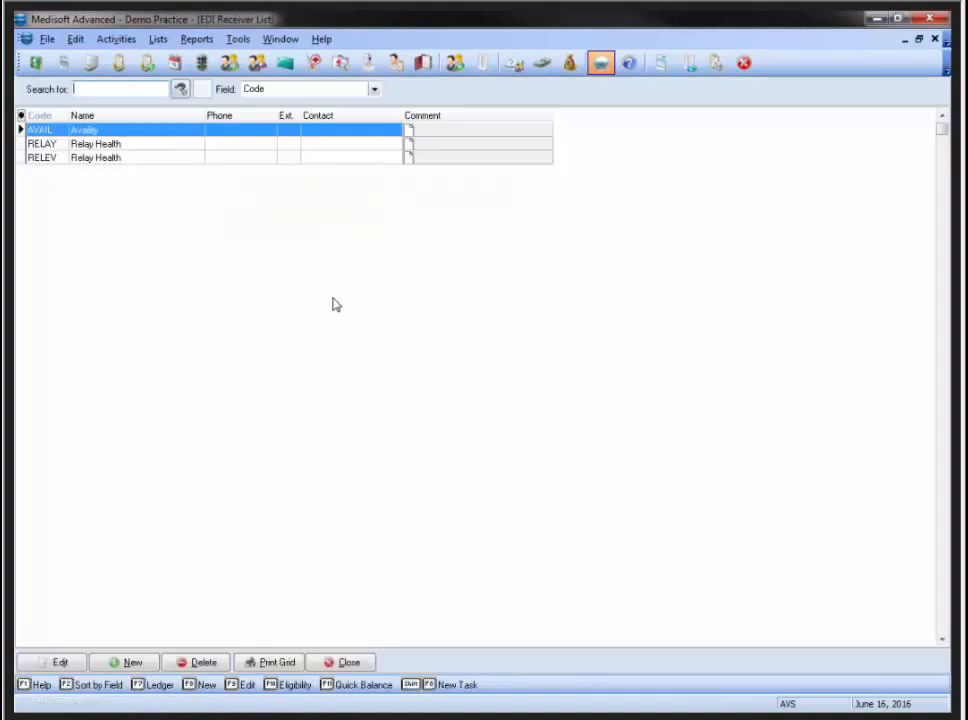
pyautogui.click(93, 158)
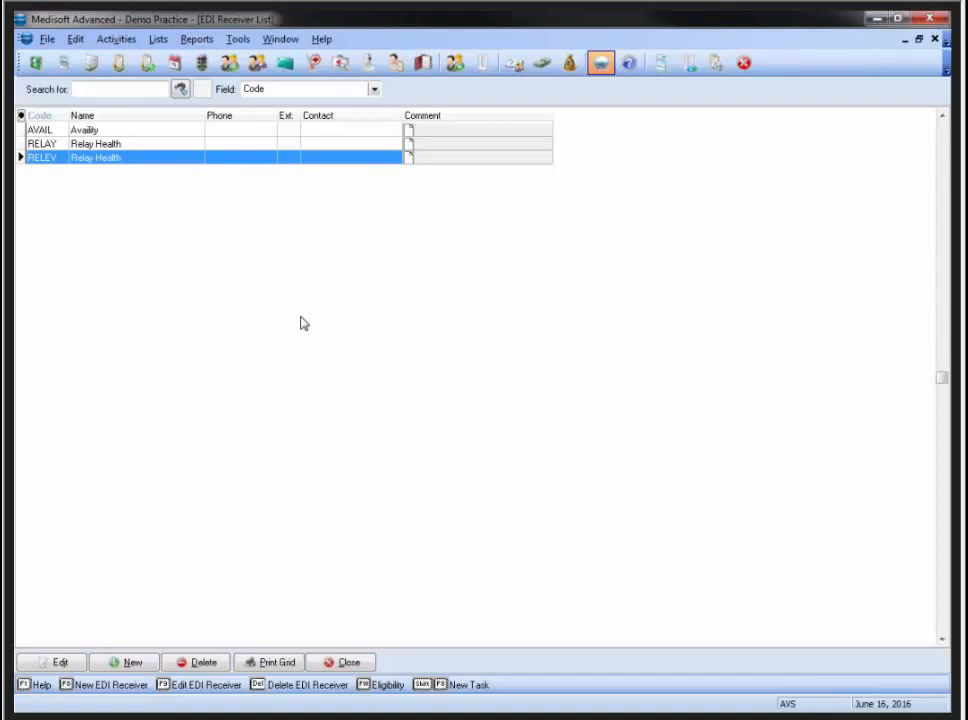
pyautogui.click(341, 664)
pyautogui.click(140, 41)
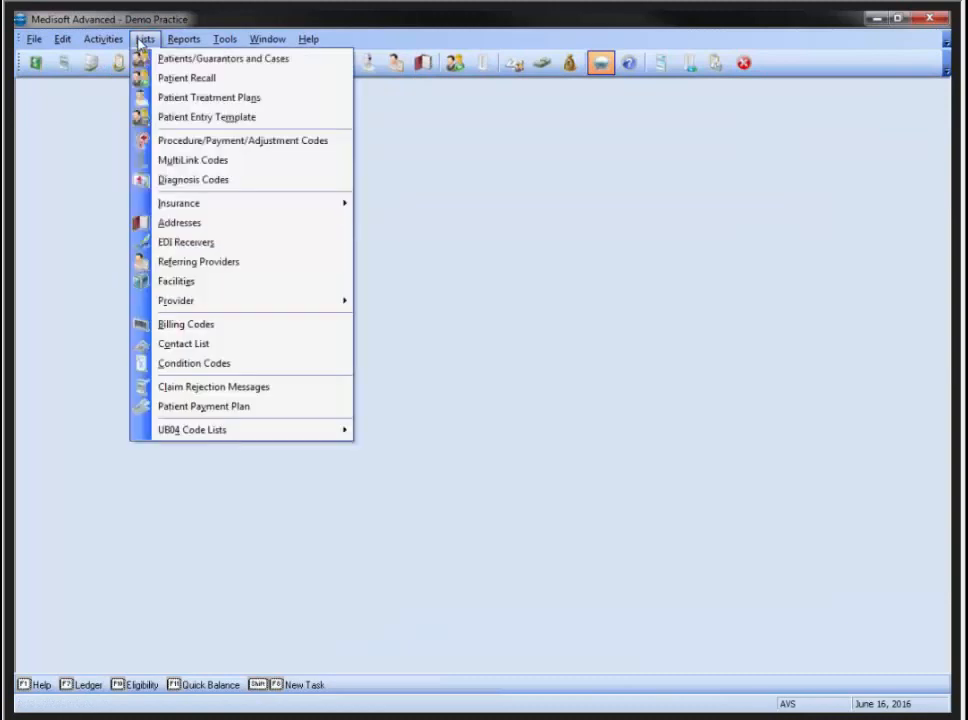
# Open the AET01 AETNA insurance carrier at its EDI/Eligibility settings
pyautogui.moveTo(180, 208)
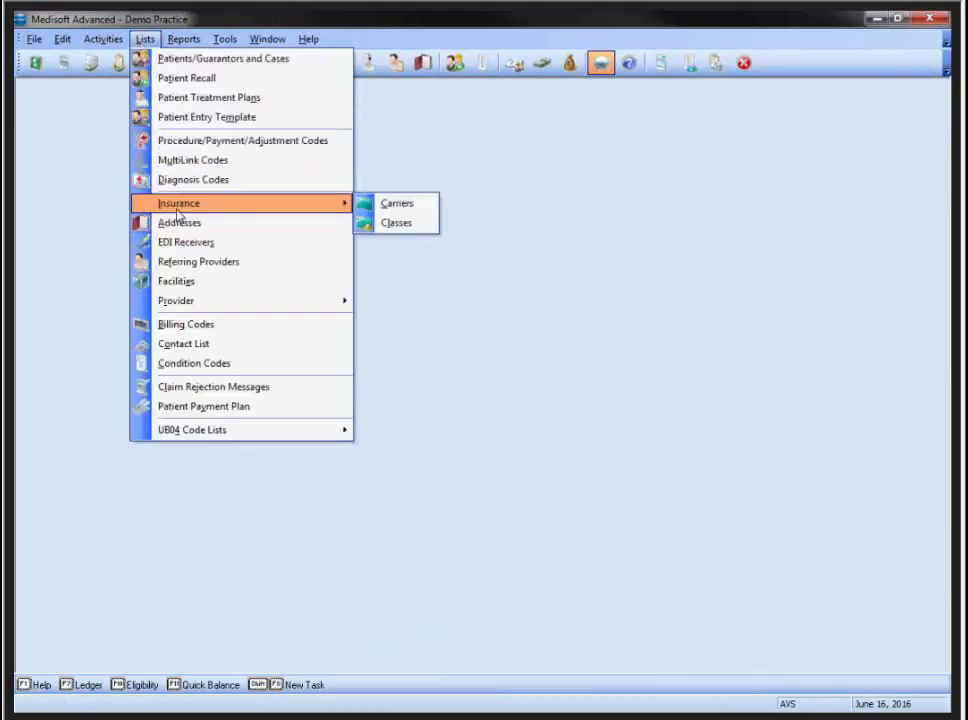
pyautogui.click(395, 206)
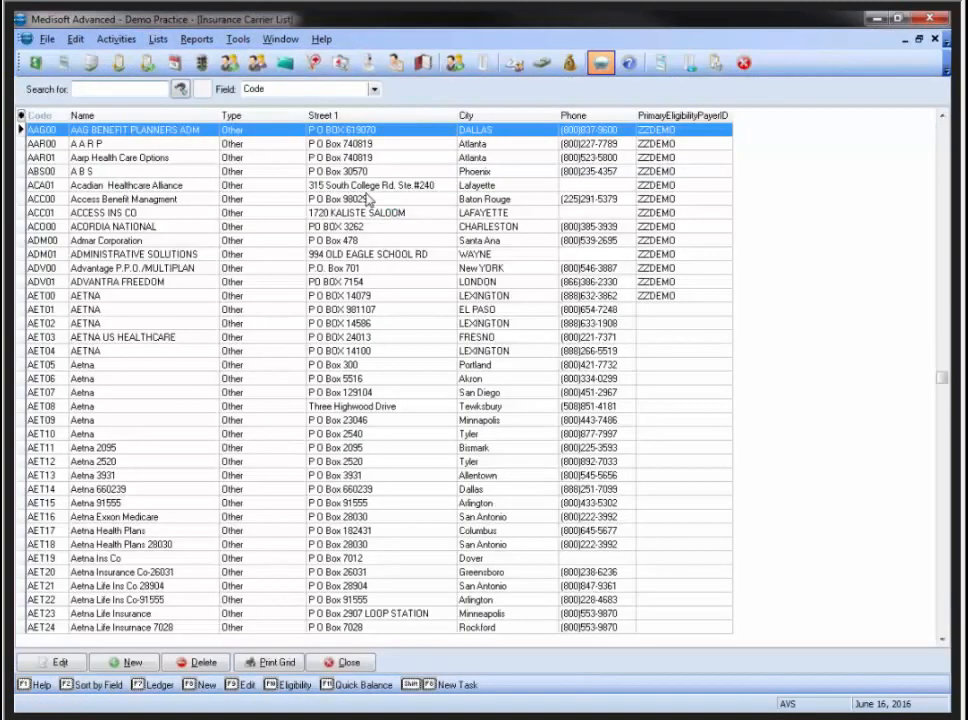
pyautogui.click(62, 313)
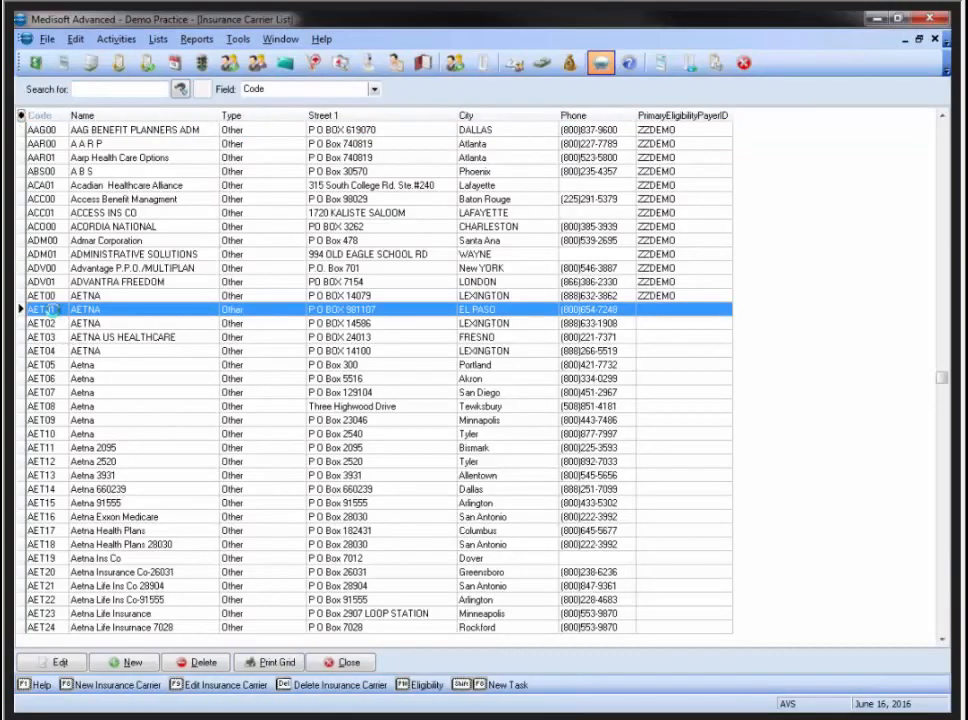
pyautogui.doubleClick(55, 316)
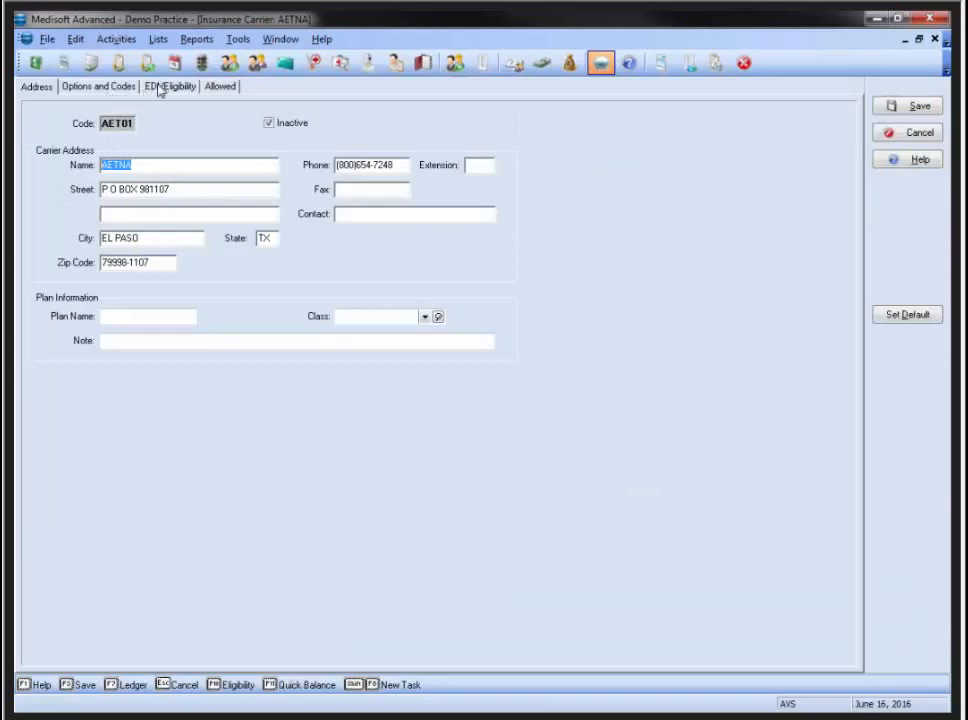
pyautogui.click(158, 88)
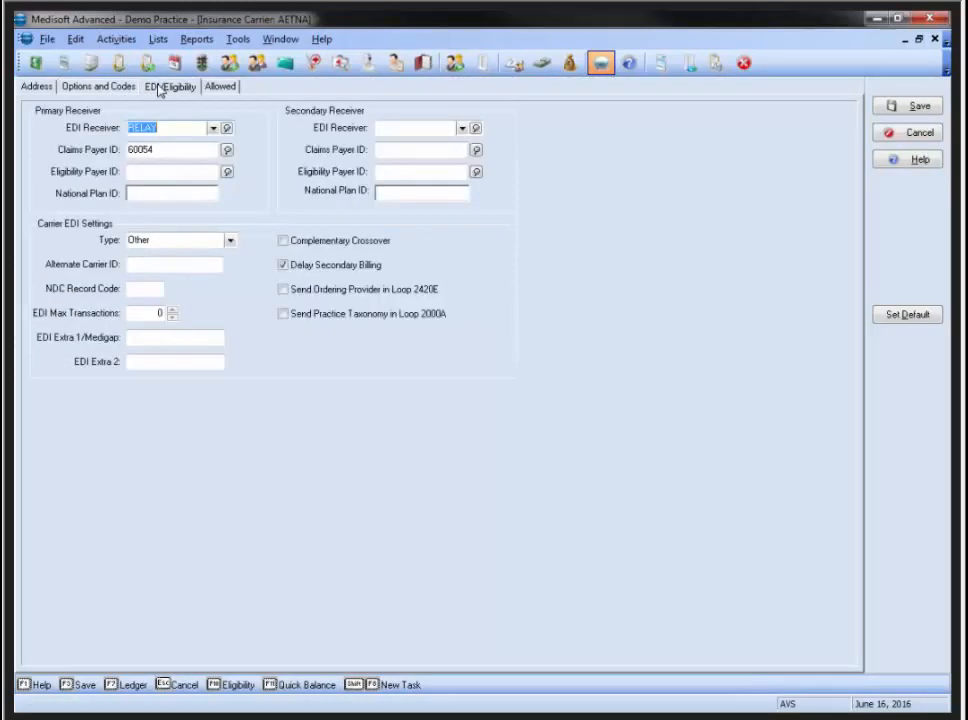
# Enter AETNA as the Eligibility Payer ID and bring up the payer ID lookup
pyautogui.click(140, 172)
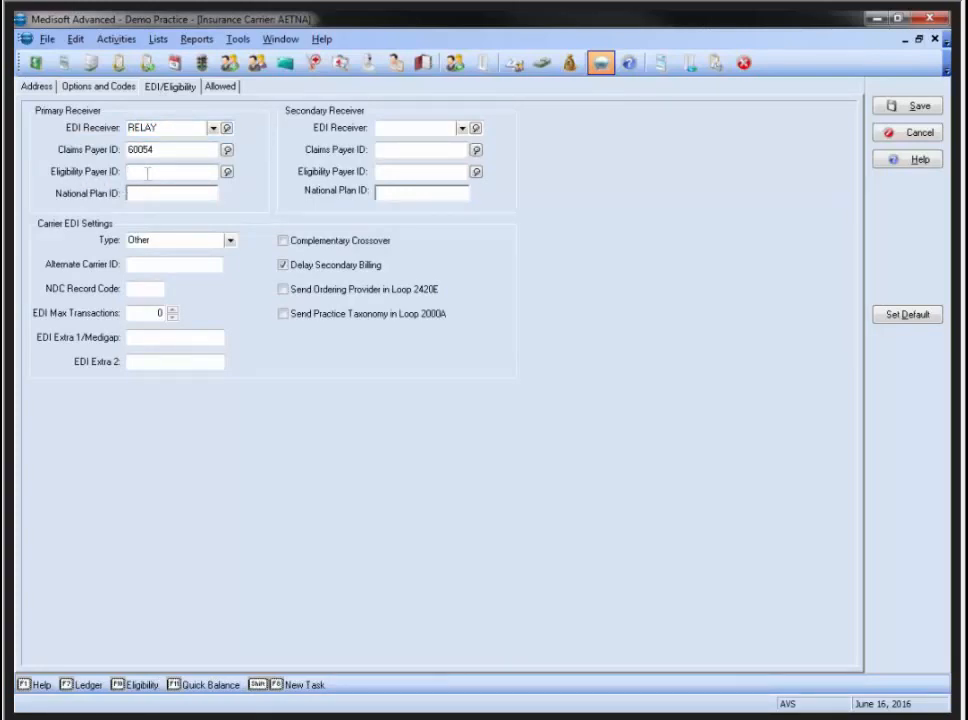
pyautogui.write('AETNA')
pyautogui.moveTo(173, 172); pyautogui.dragTo(127, 172)
pyautogui.hotkey('shift', 'Tab')
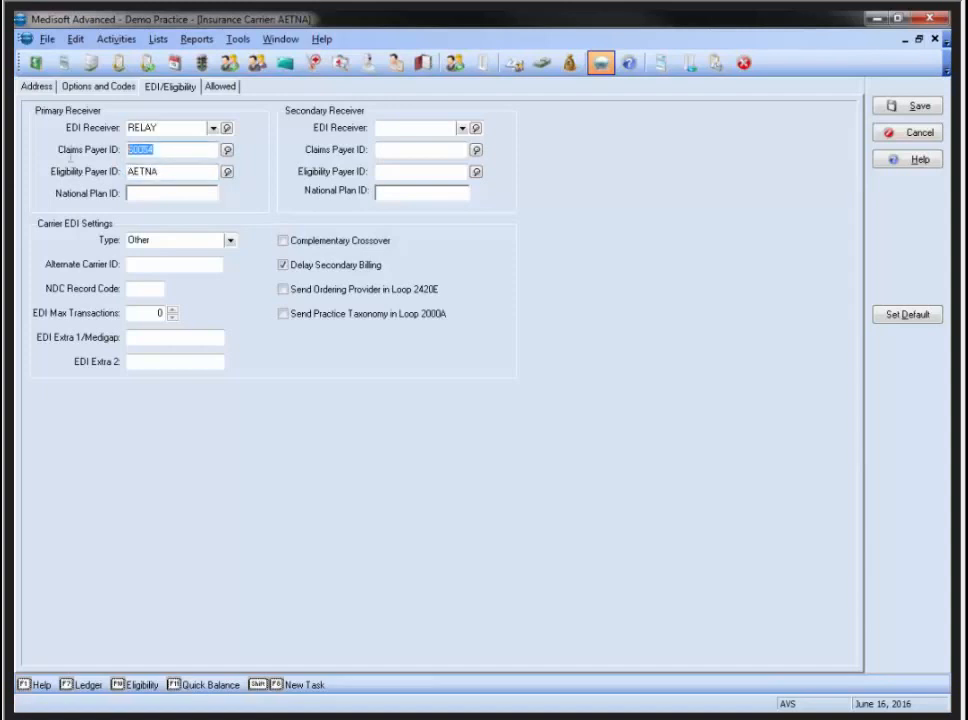
pyautogui.click(160, 173)
pyautogui.click(227, 172)
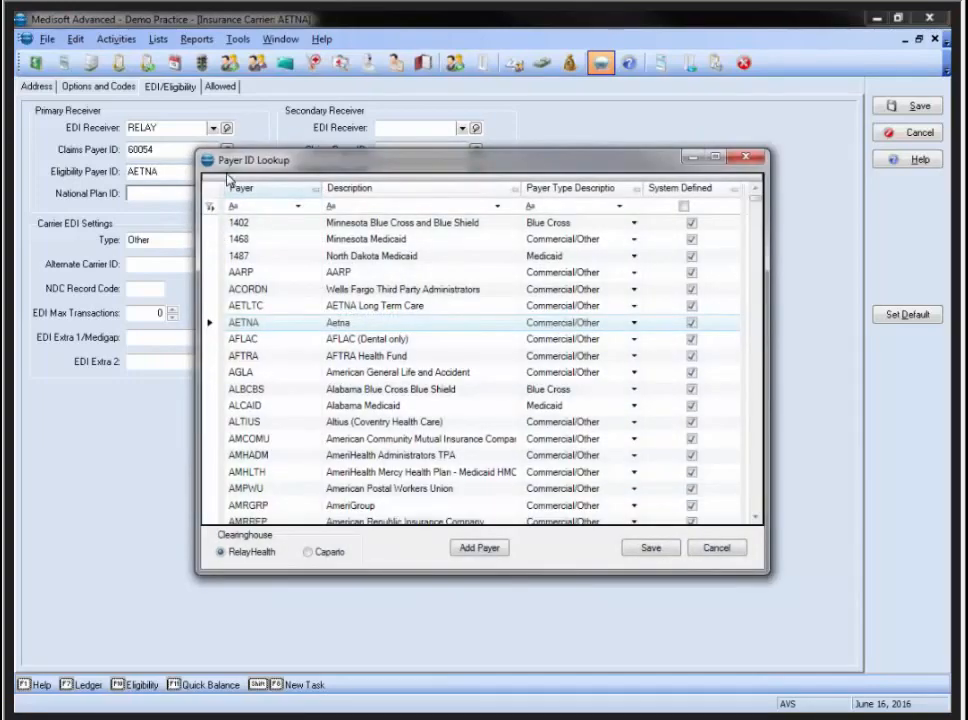
pyautogui.click(348, 206)
# Search the payer lookup descriptions for 'aetna' and 'medicare', then close it with AETNA unchanged
pyautogui.write('aet')
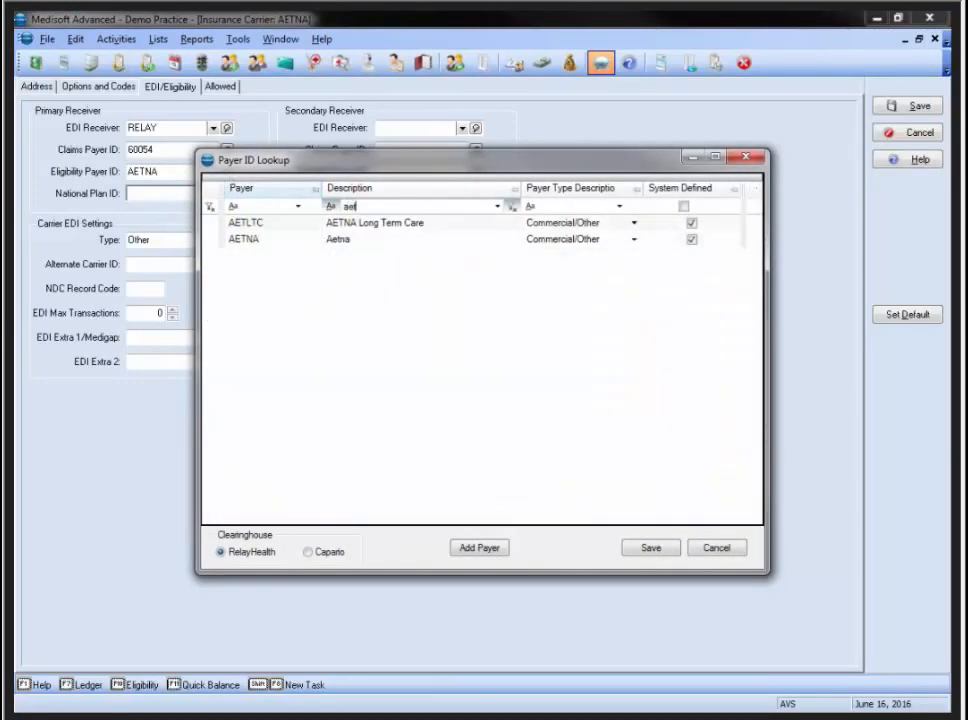
pyautogui.write('na')
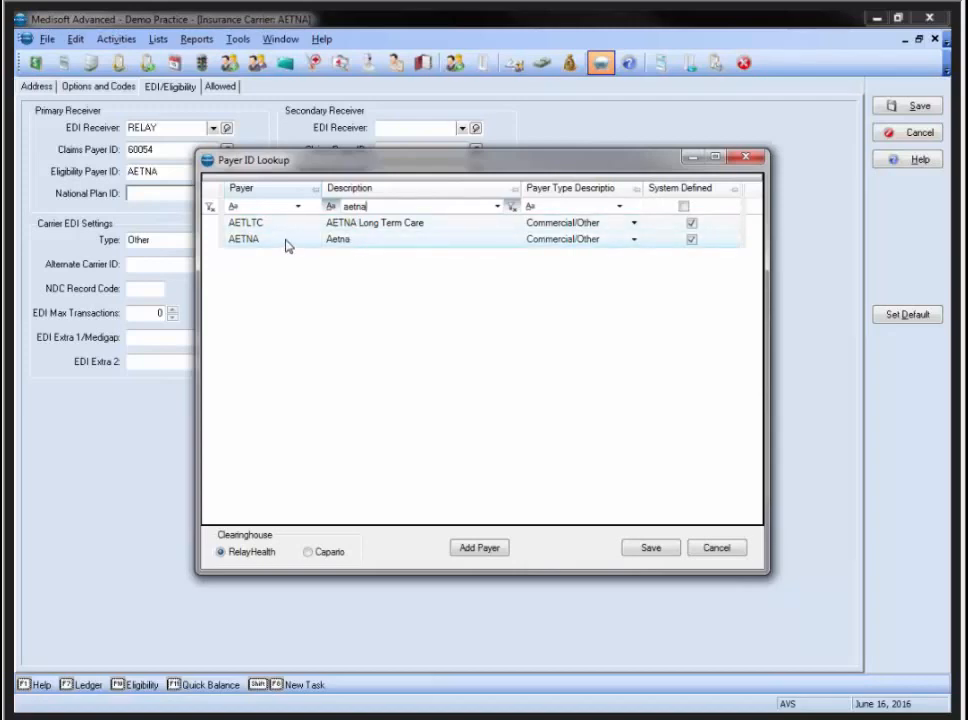
pyautogui.click(355, 246)
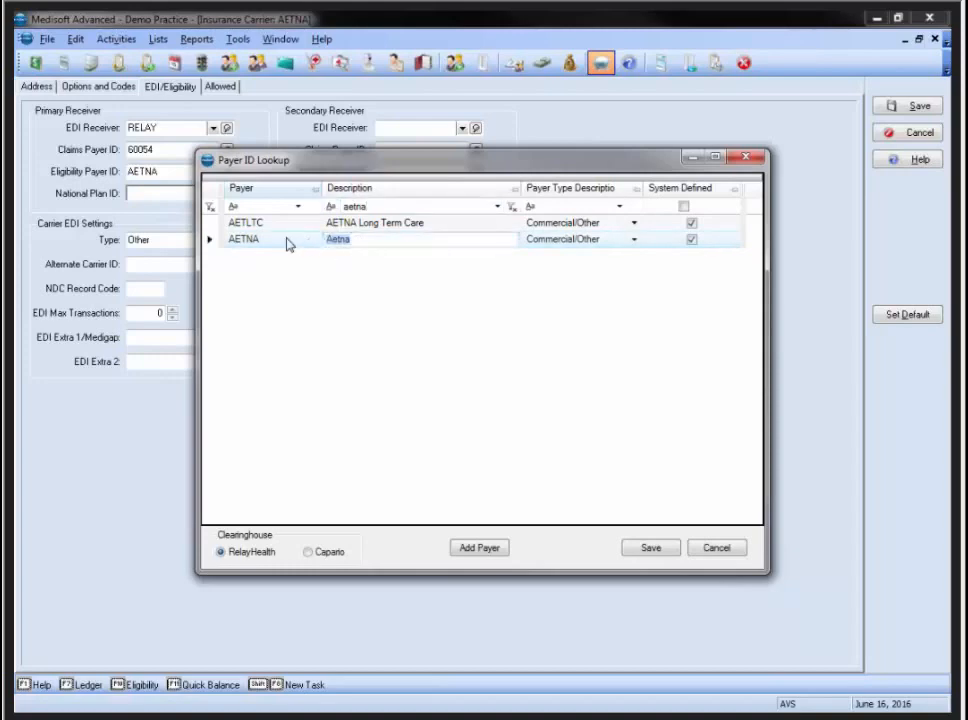
pyautogui.click(383, 208)
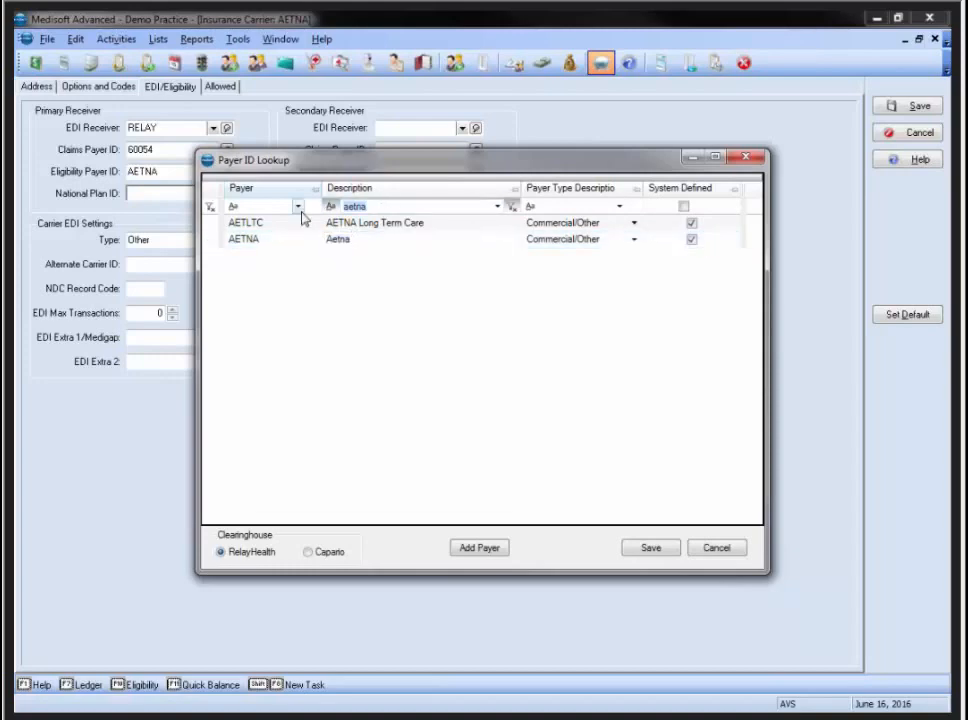
pyautogui.write('medicare')
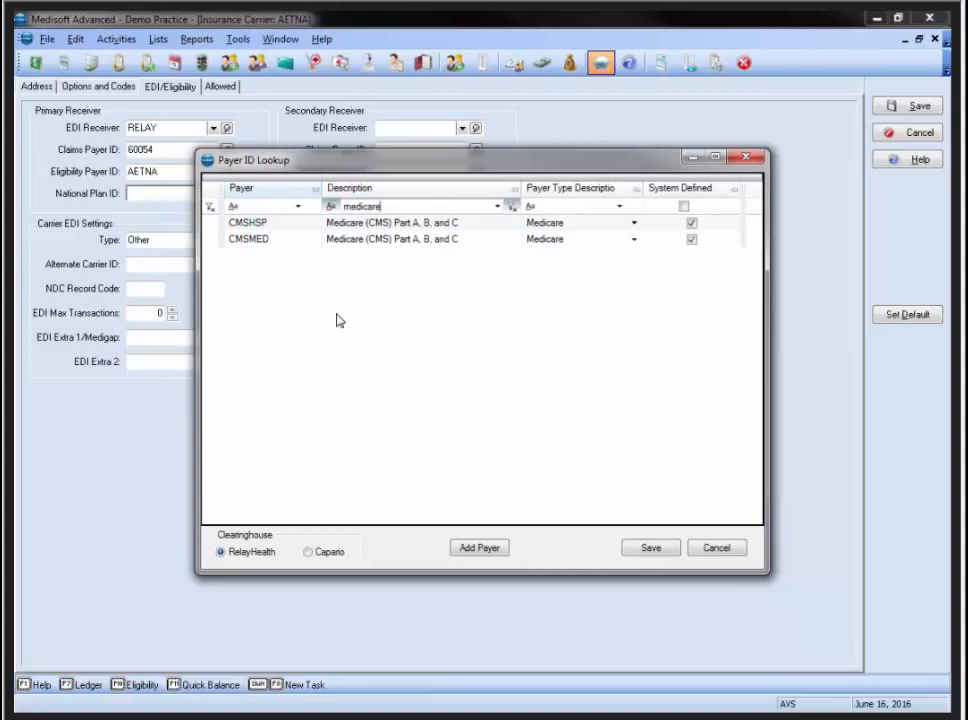
pyautogui.click(745, 157)
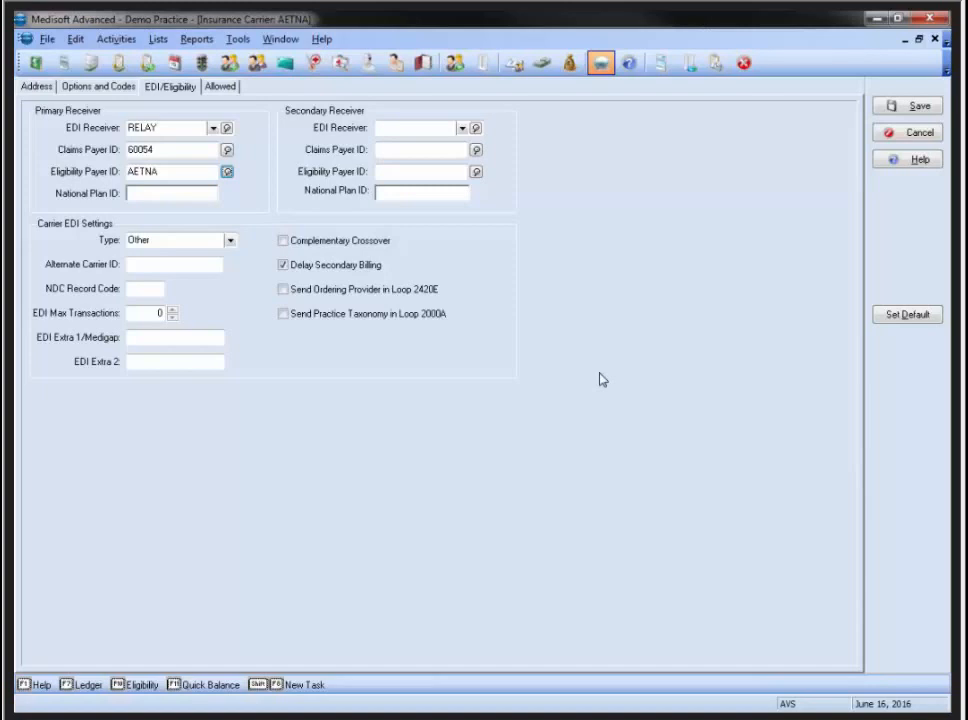
# Close the AETNA carrier and carrier list, then open Revenue Management's eligibility receivers by insurance
pyautogui.click(913, 135)
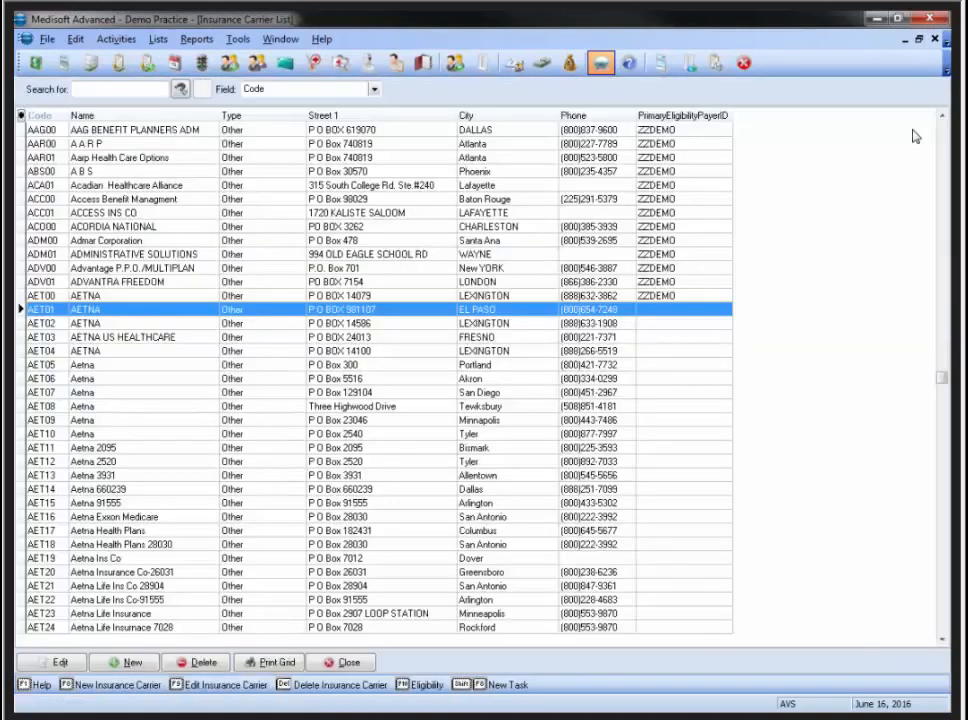
pyautogui.click(341, 661)
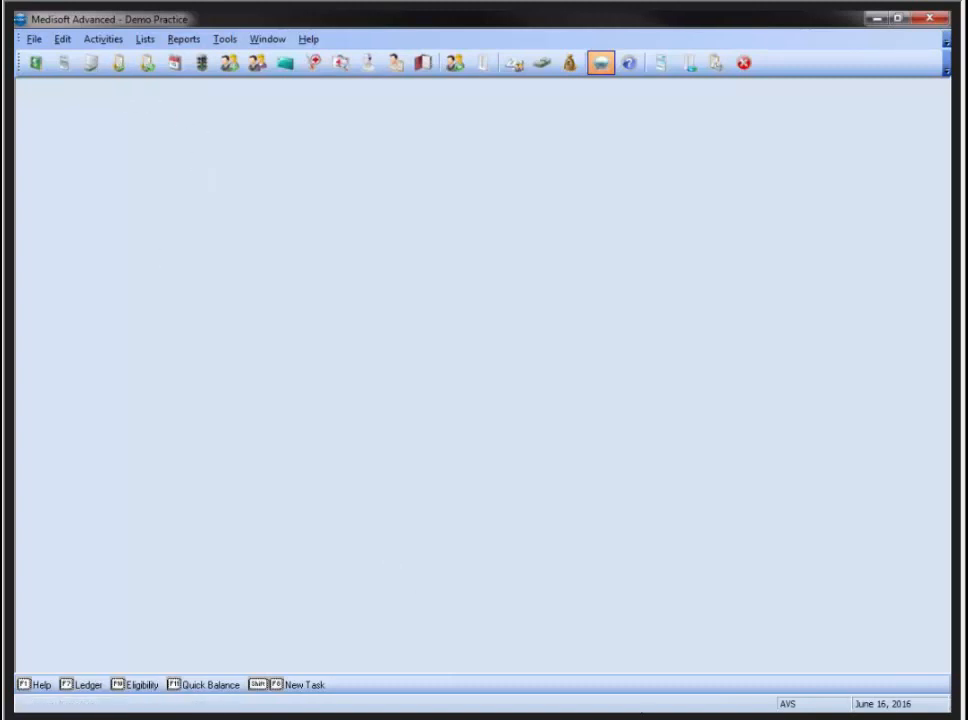
pyautogui.click(601, 63)
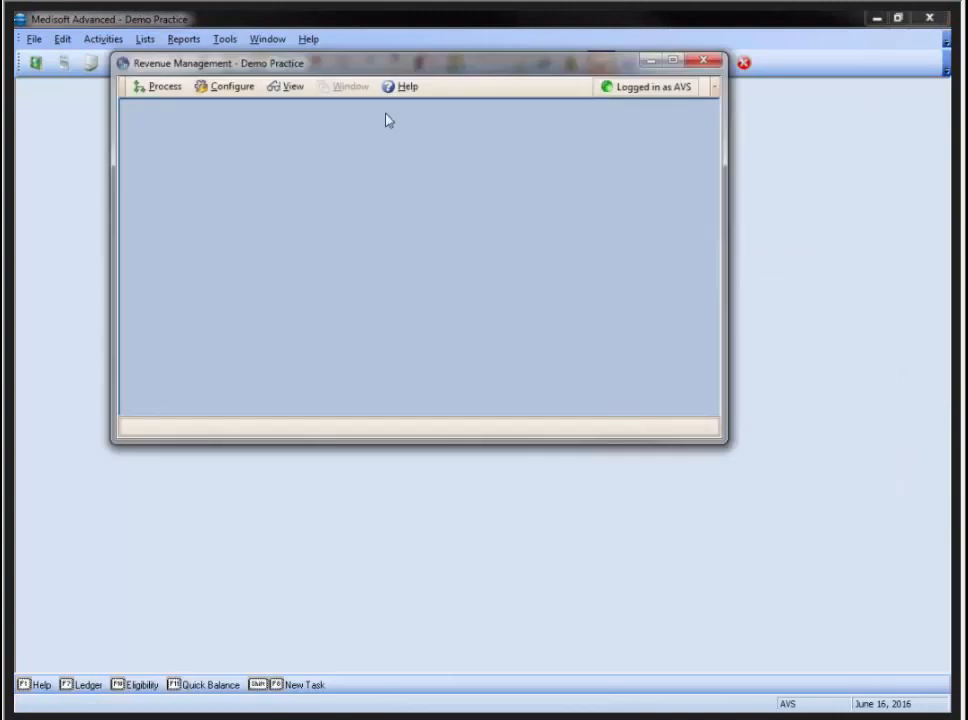
pyautogui.click(218, 92)
pyautogui.moveTo(235, 170)
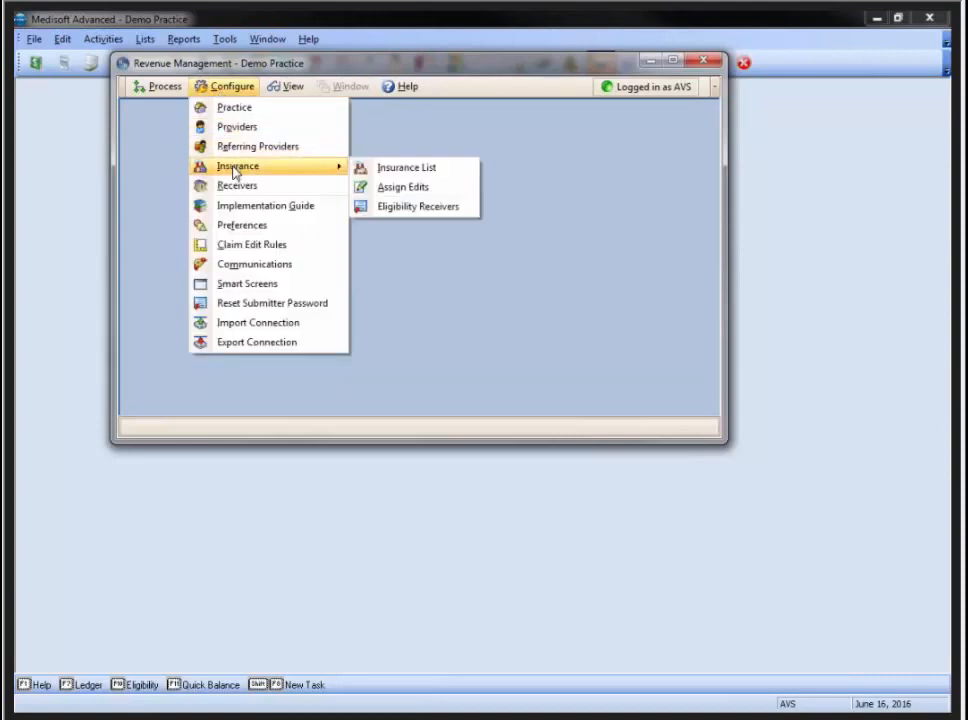
pyautogui.click(415, 208)
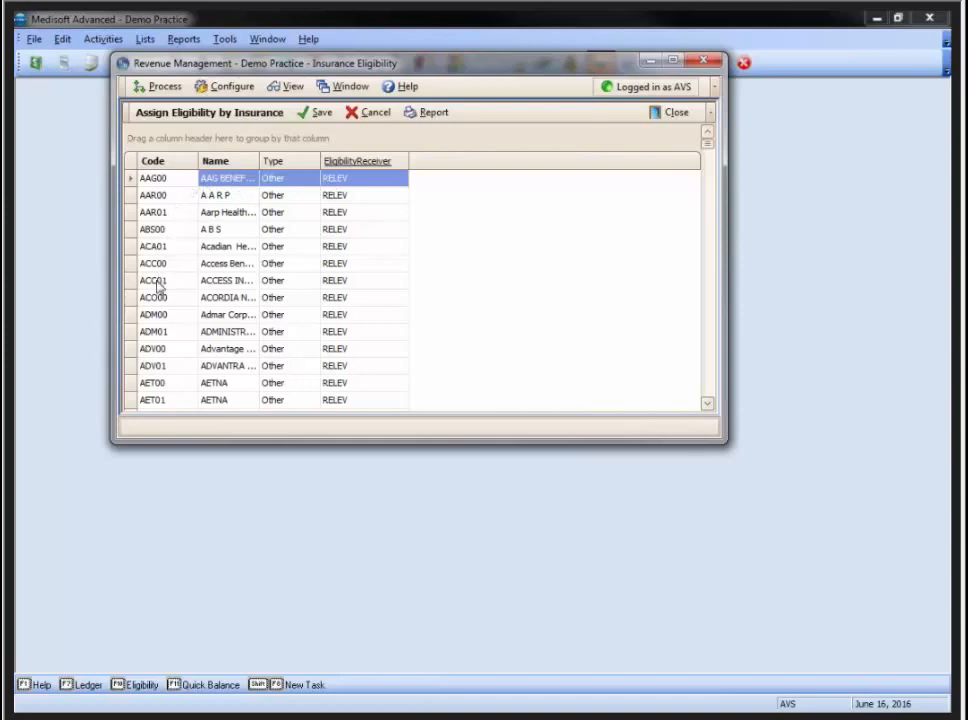
# Review the AET01 AETNA receiver assignment, then close Revenue Management and minimize Medisoft
pyautogui.click(168, 400)
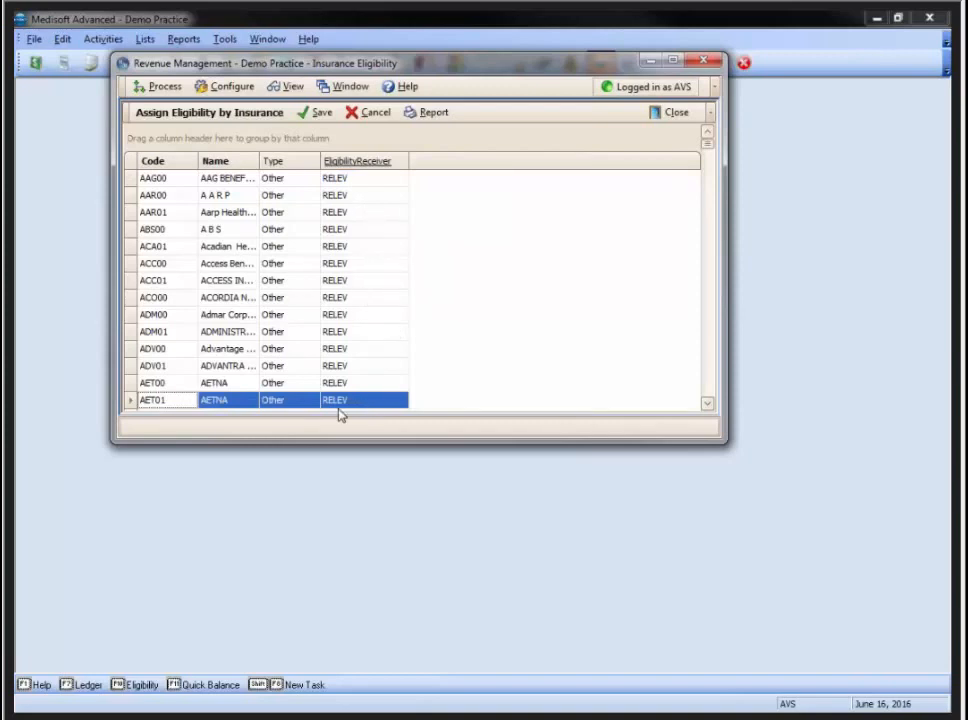
pyautogui.click(670, 115)
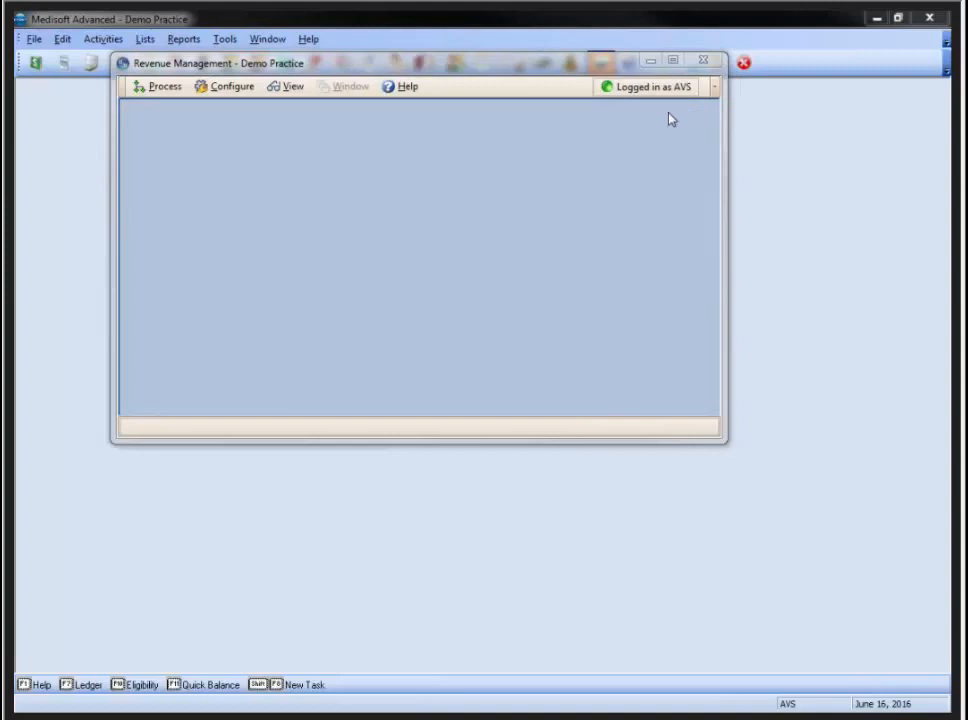
pyautogui.click(702, 63)
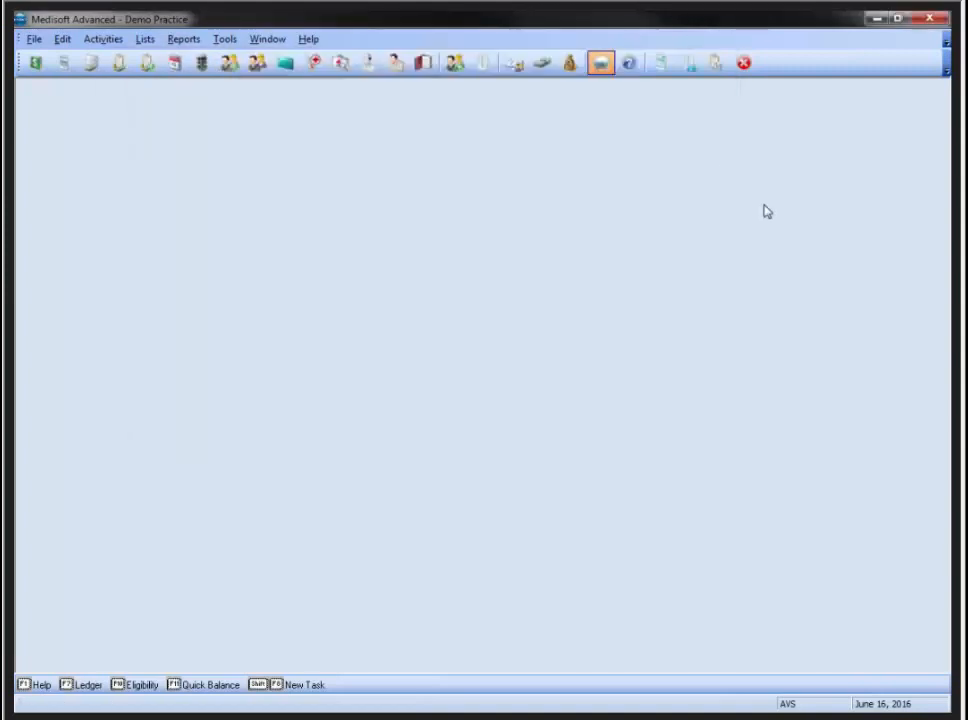
pyautogui.click(874, 20)
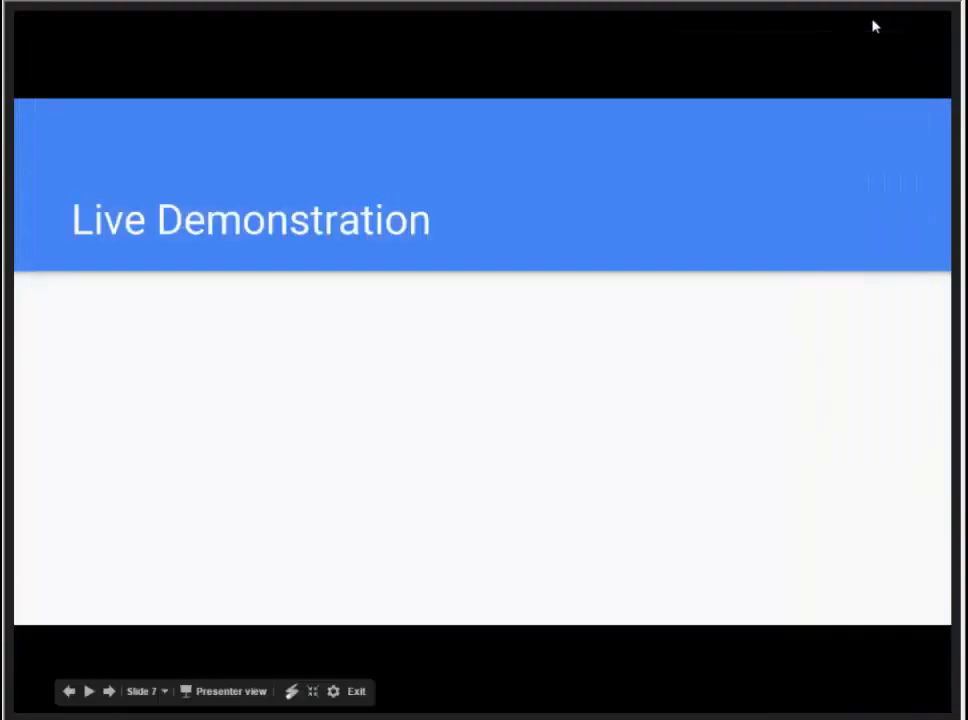
# Advance the slideshow to the 'Set Goals and Celebrate your Success!' slide
pyautogui.click(407, 446)
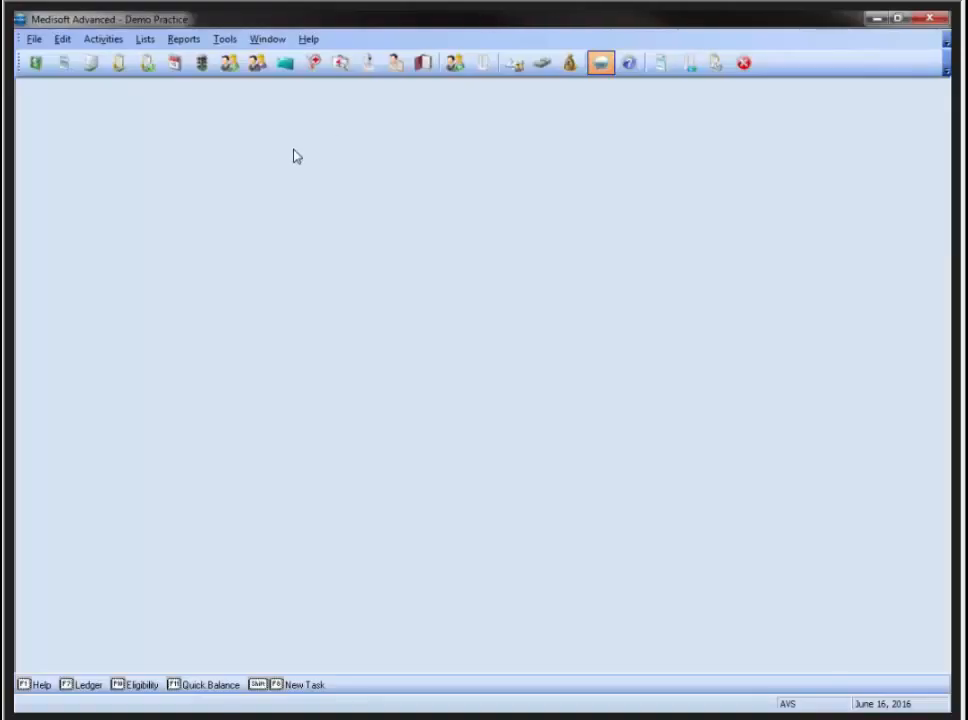
pyautogui.click(184, 40)
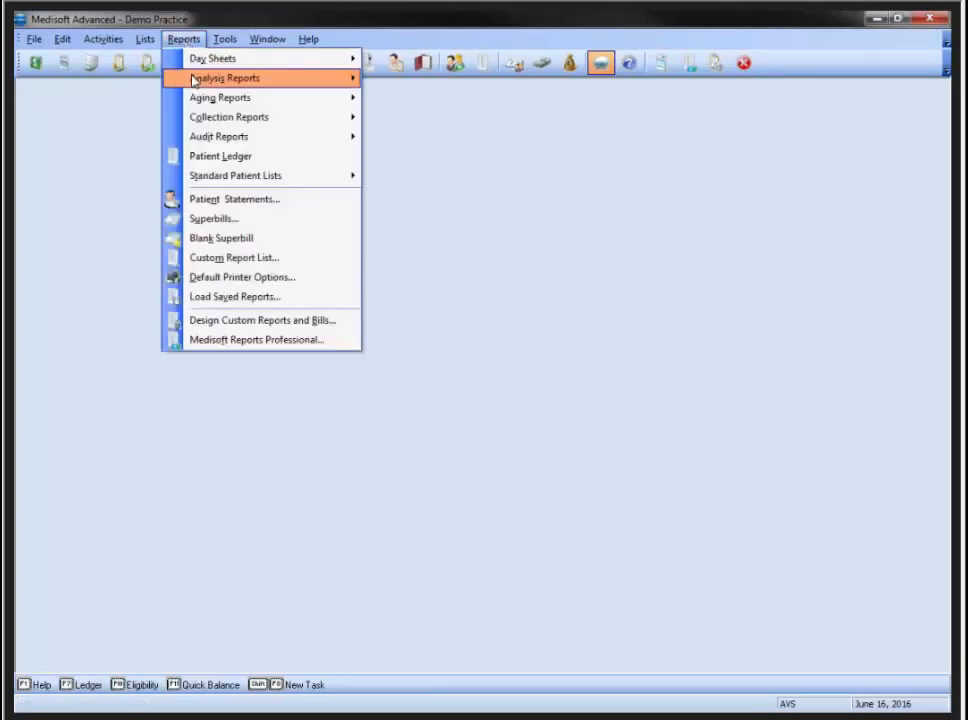
pyautogui.moveTo(197, 80)
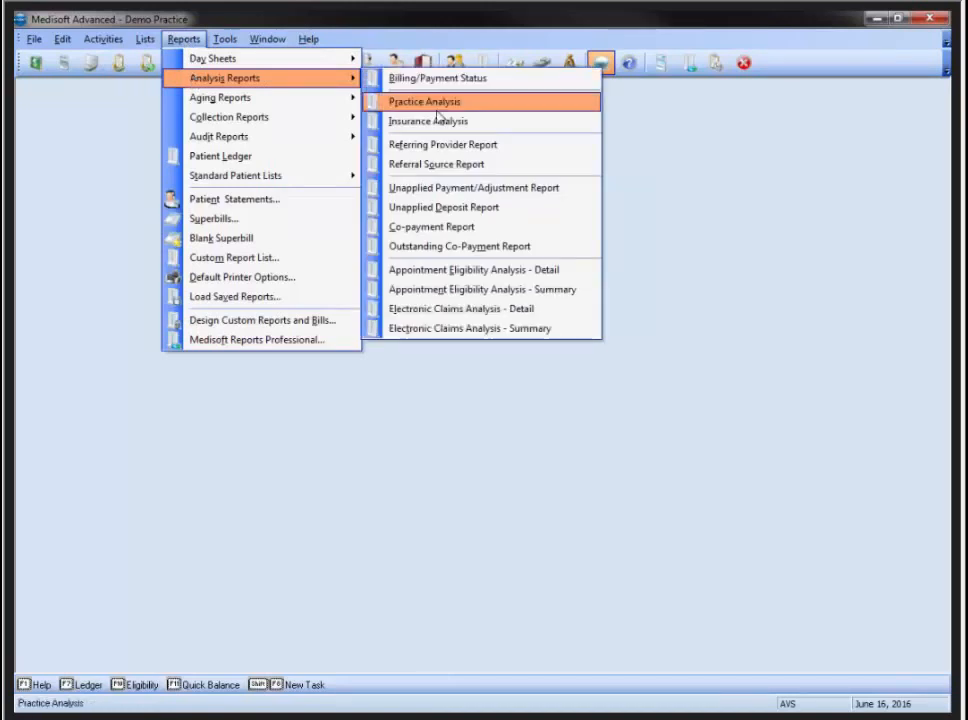
pyautogui.click(474, 313)
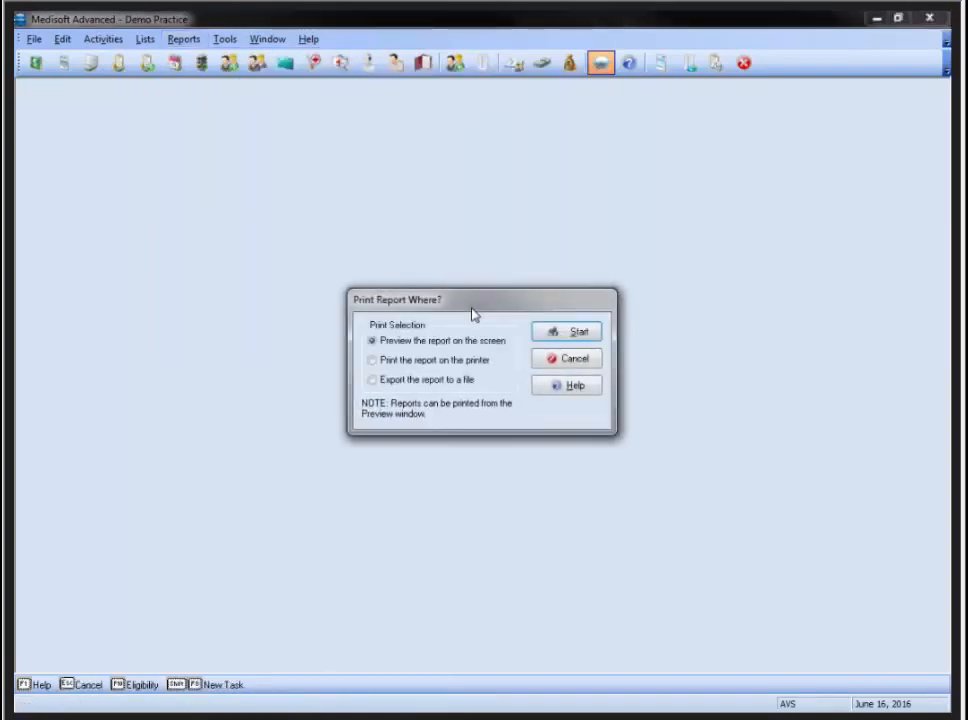
pyautogui.click(578, 330)
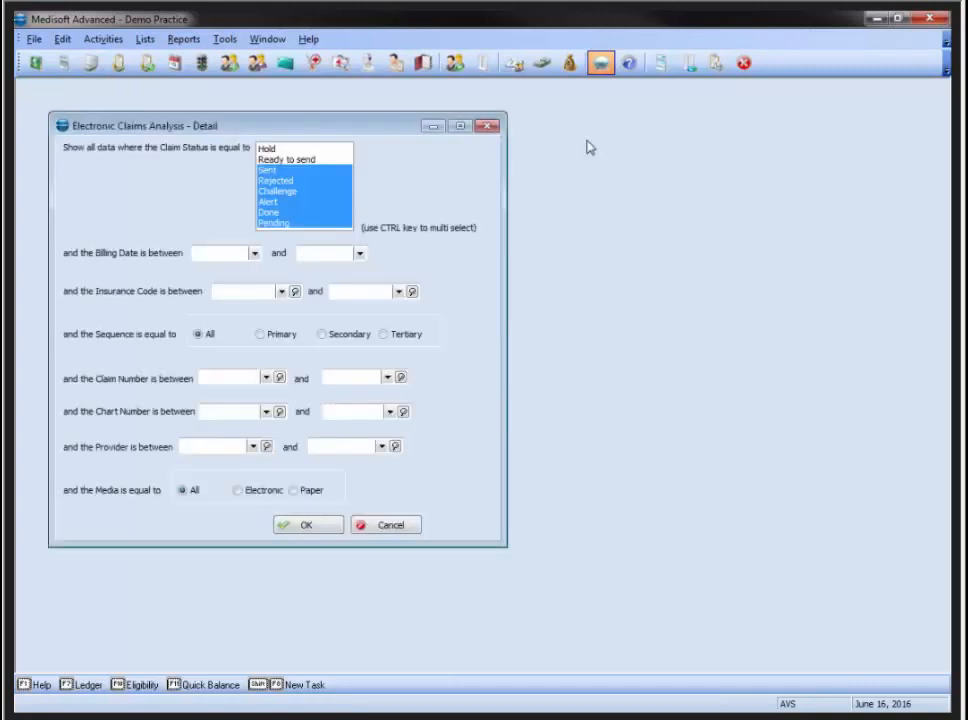
pyautogui.click(254, 253)
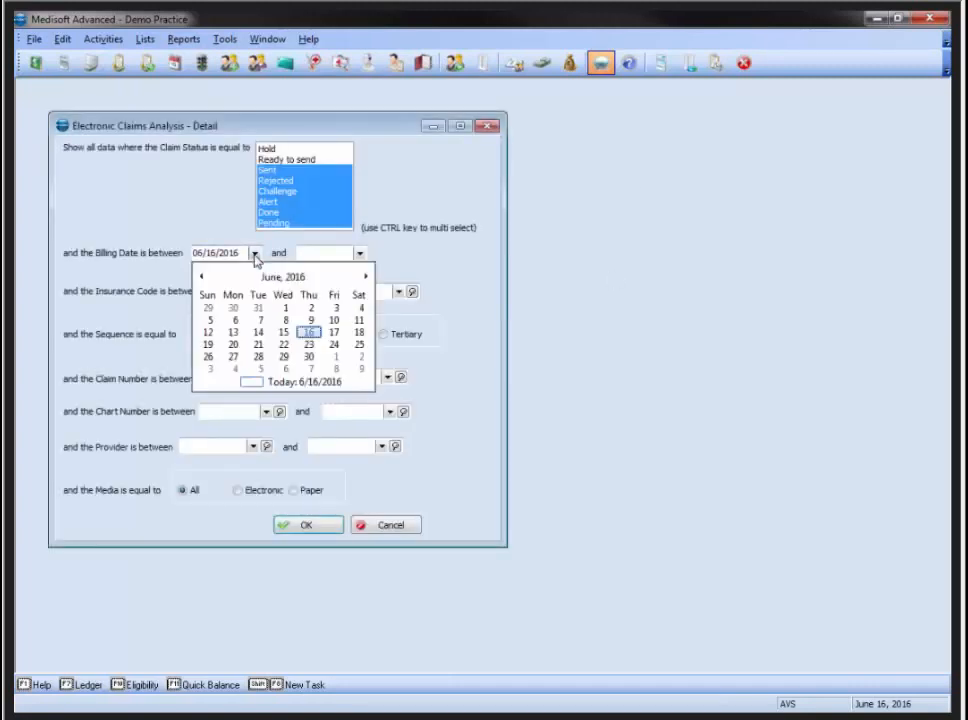
pyautogui.click(310, 332)
pyautogui.click(360, 253)
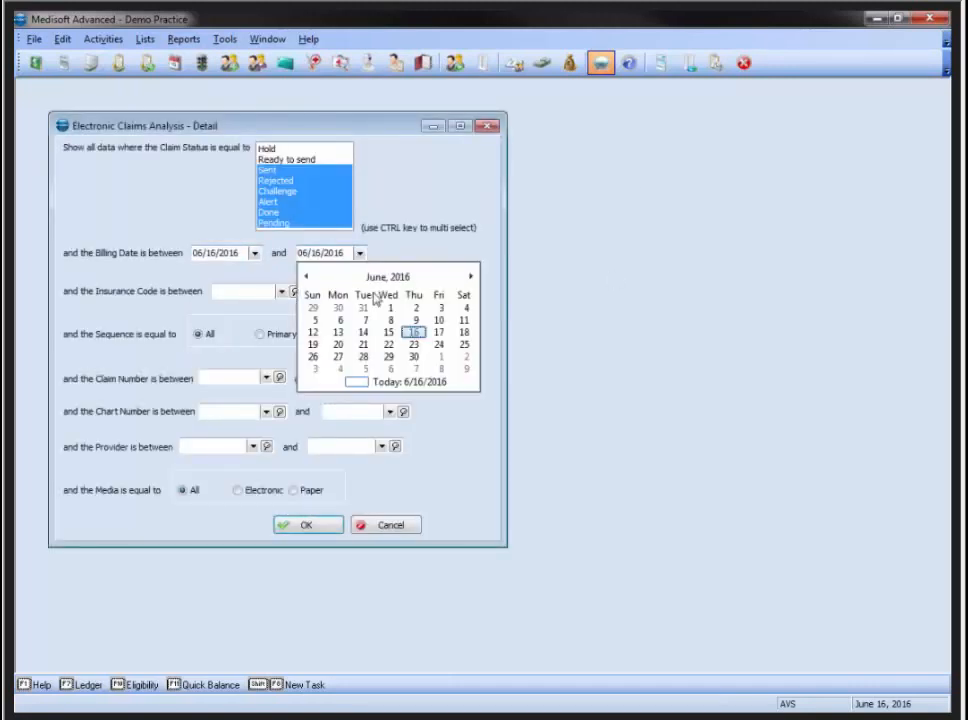
pyautogui.click(415, 333)
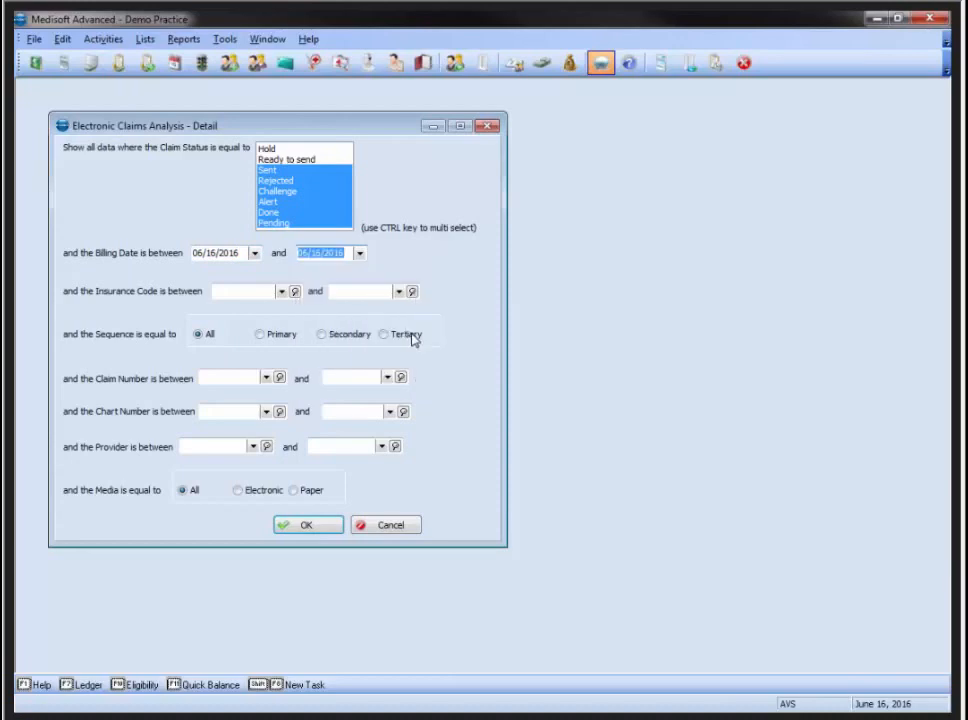
pyautogui.click(311, 526)
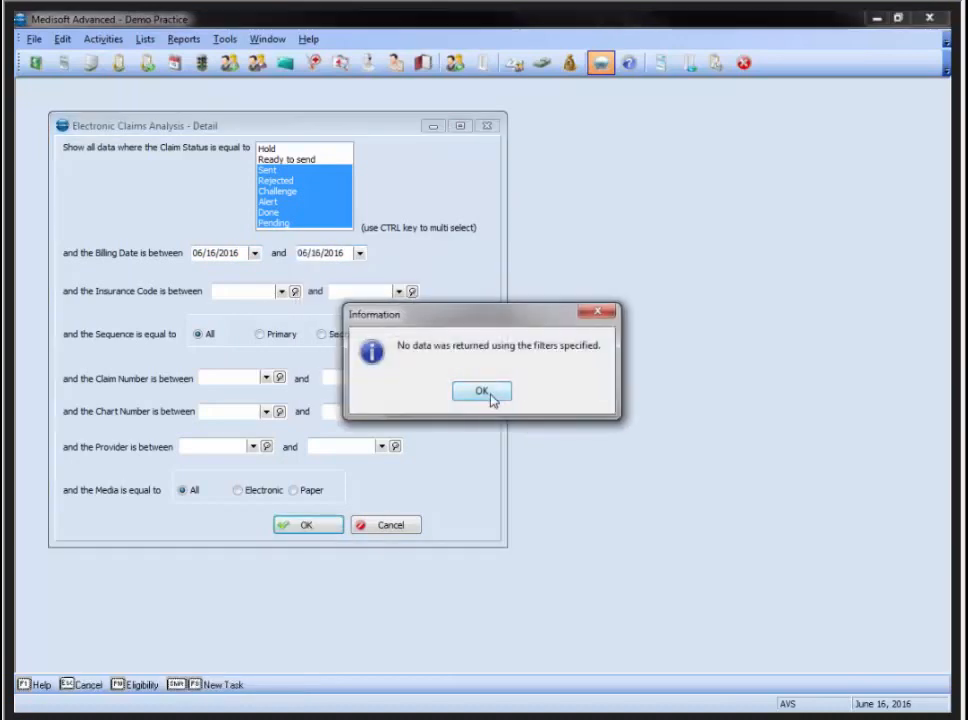
pyautogui.click(492, 398)
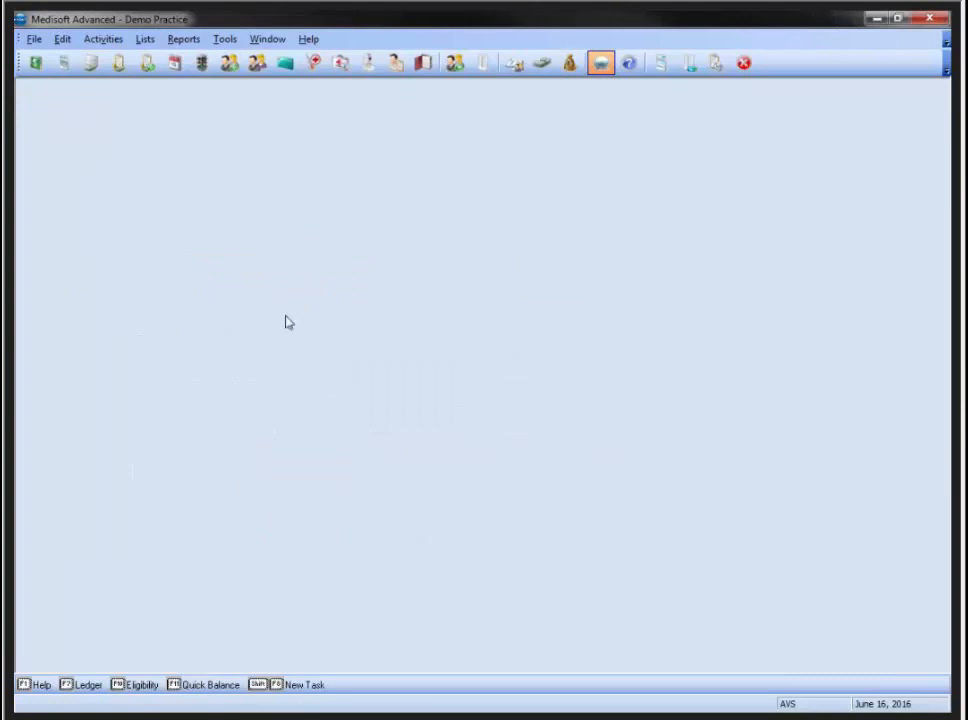
# Reopen and cancel the Electronic Claims Analysis - Detail report, then go to the Reports menu
pyautogui.click(112, 42)
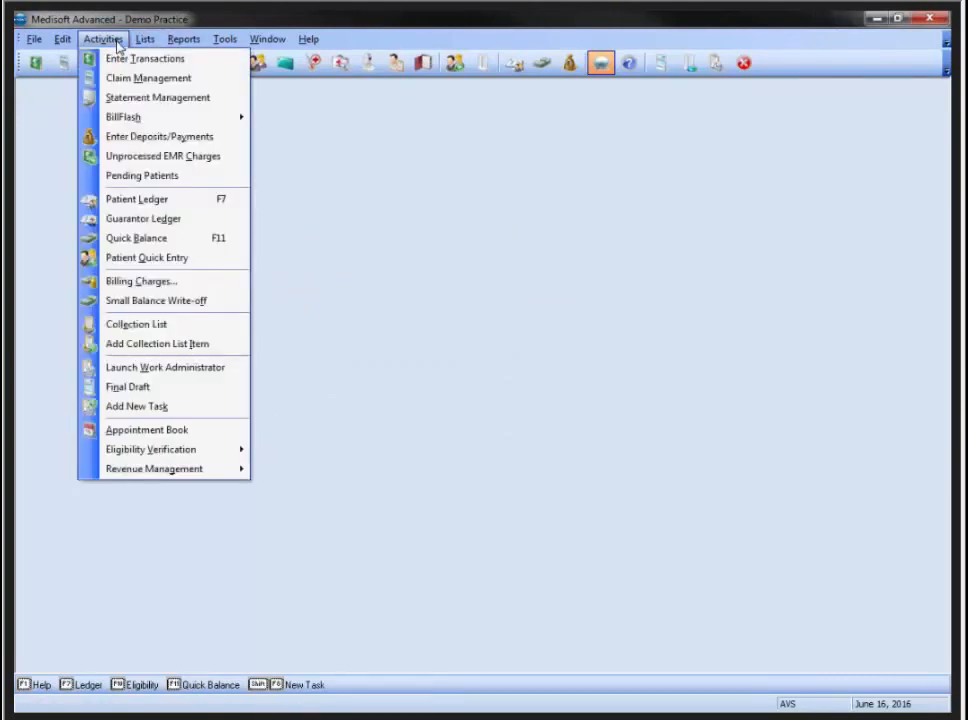
pyautogui.moveTo(184, 40)
pyautogui.moveTo(207, 145)
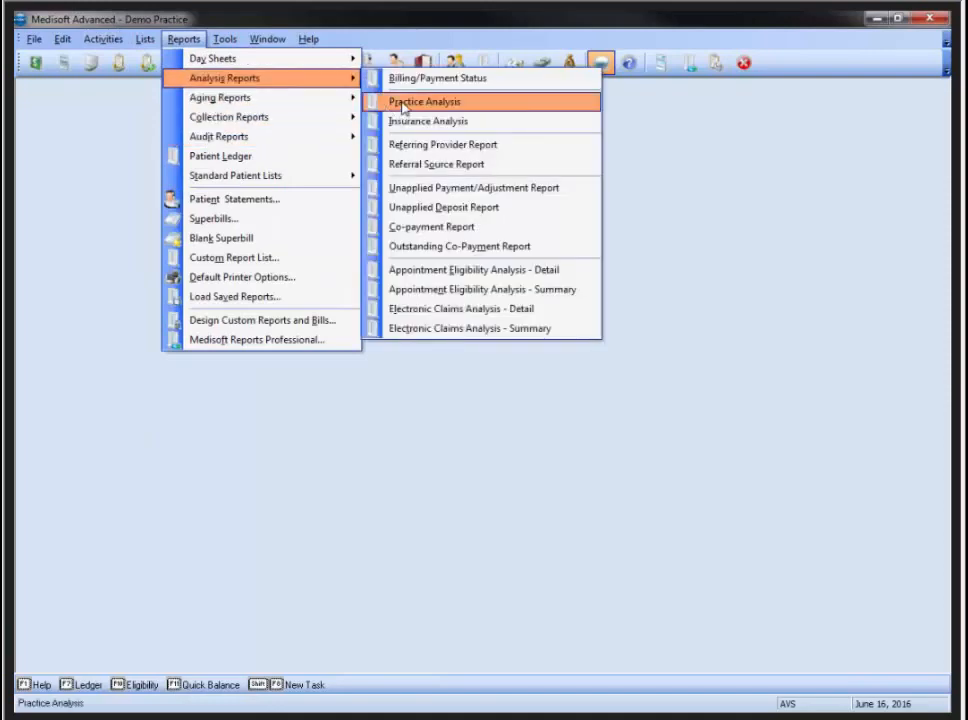
pyautogui.click(446, 311)
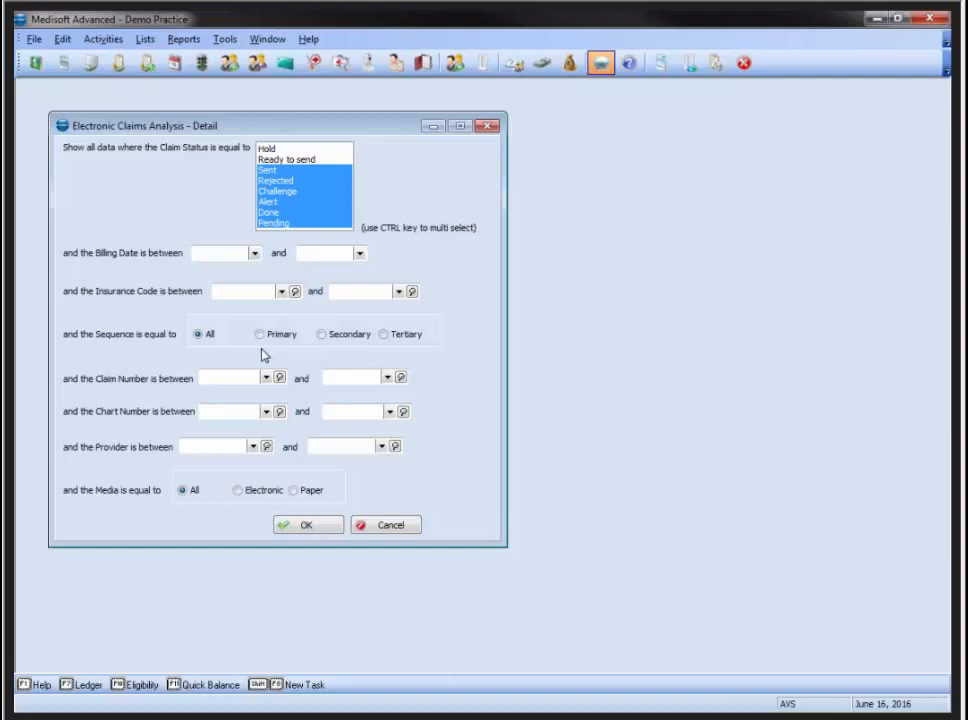
pyautogui.click(491, 126)
pyautogui.click(184, 39)
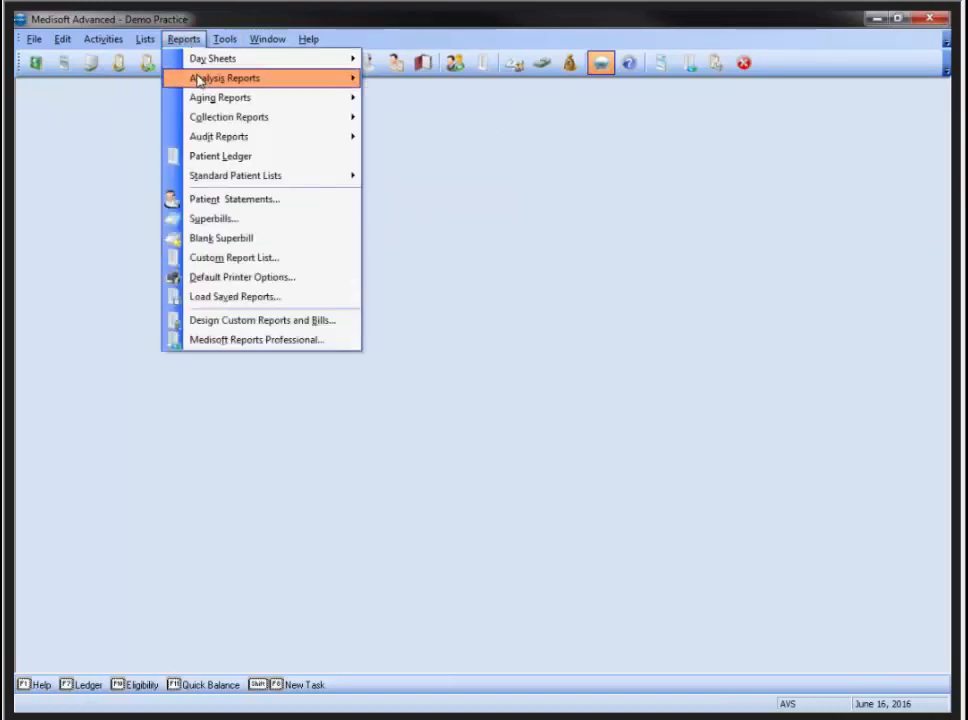
# Run Appointment Eligibility Analysis - Detail for appointment dates 06/16/2016 through 06/16/2016
pyautogui.moveTo(199, 78)
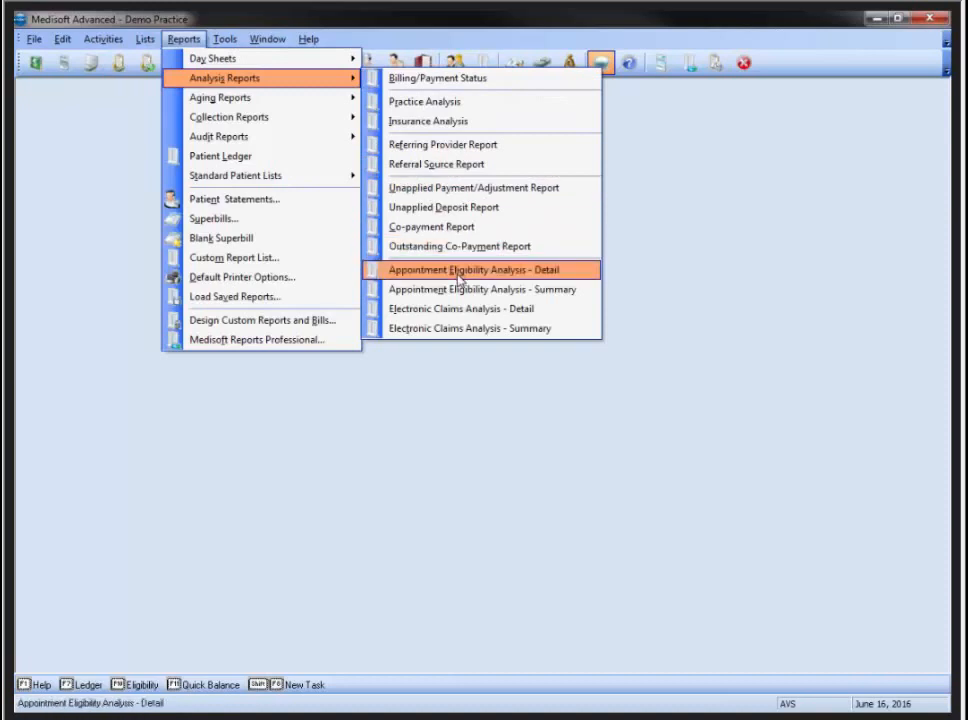
pyautogui.click(459, 272)
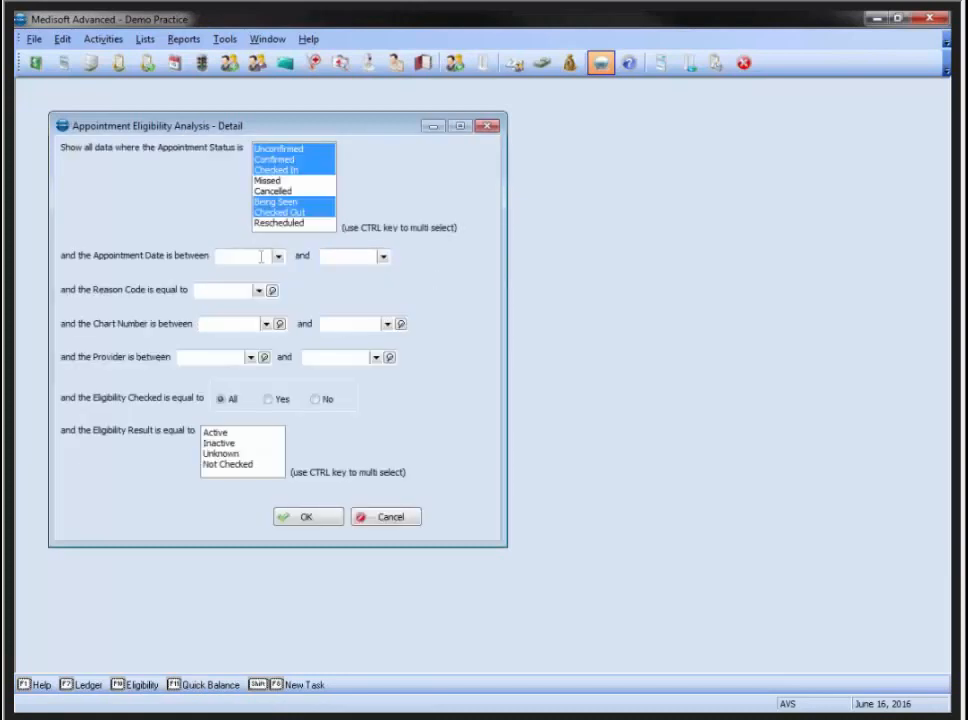
pyautogui.click(278, 256)
pyautogui.click(333, 335)
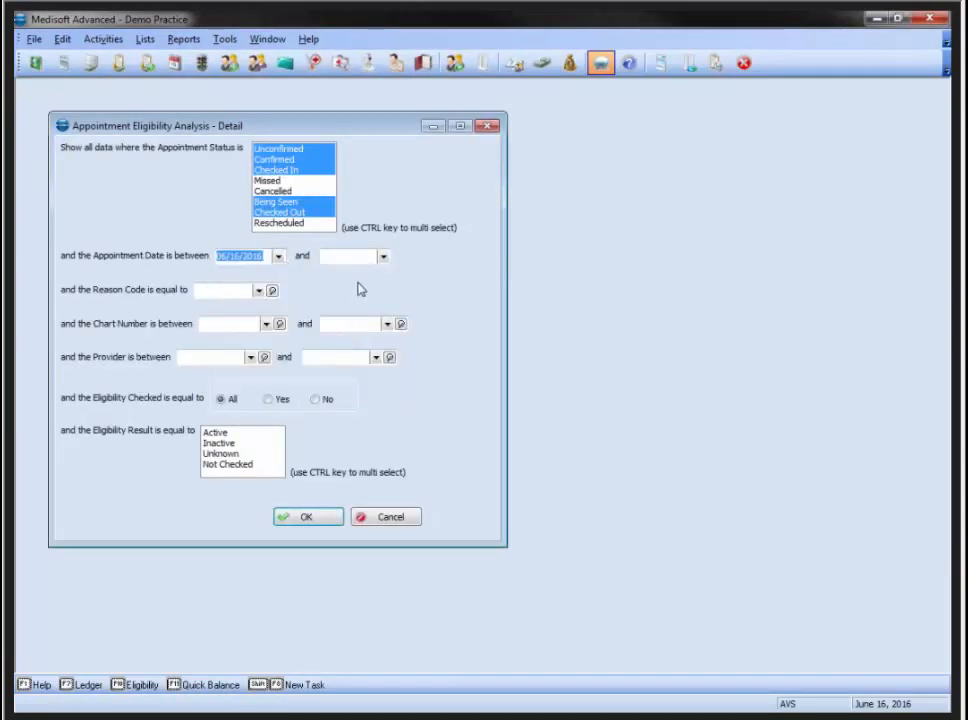
pyautogui.click(383, 256)
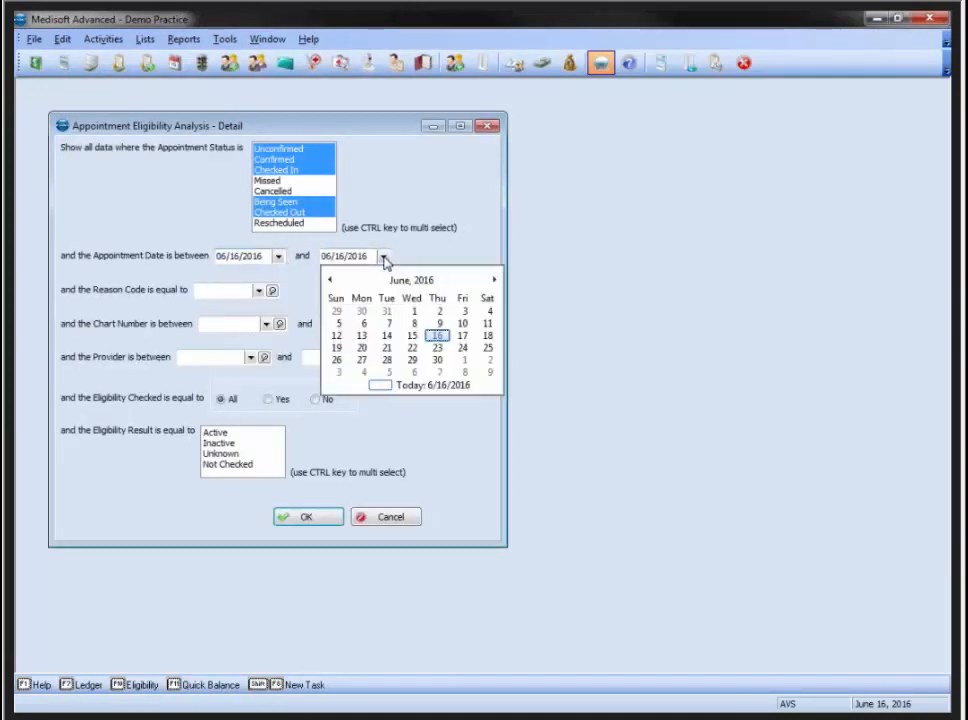
pyautogui.click(435, 338)
pyautogui.click(322, 518)
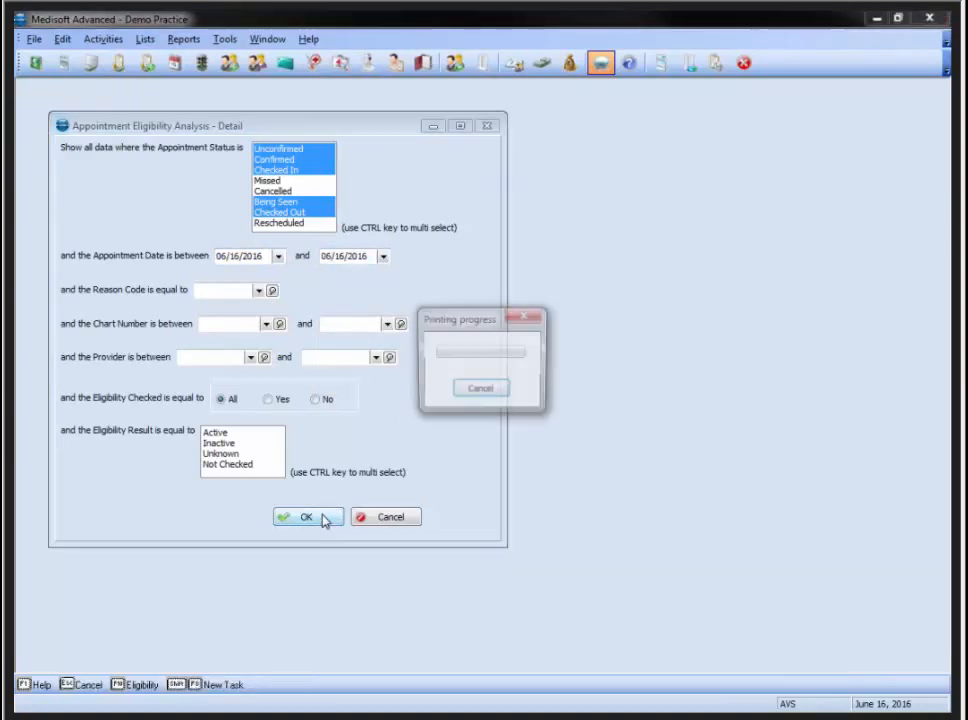
pyautogui.moveTo(964, 42); pyautogui.dragTo(400, 38)
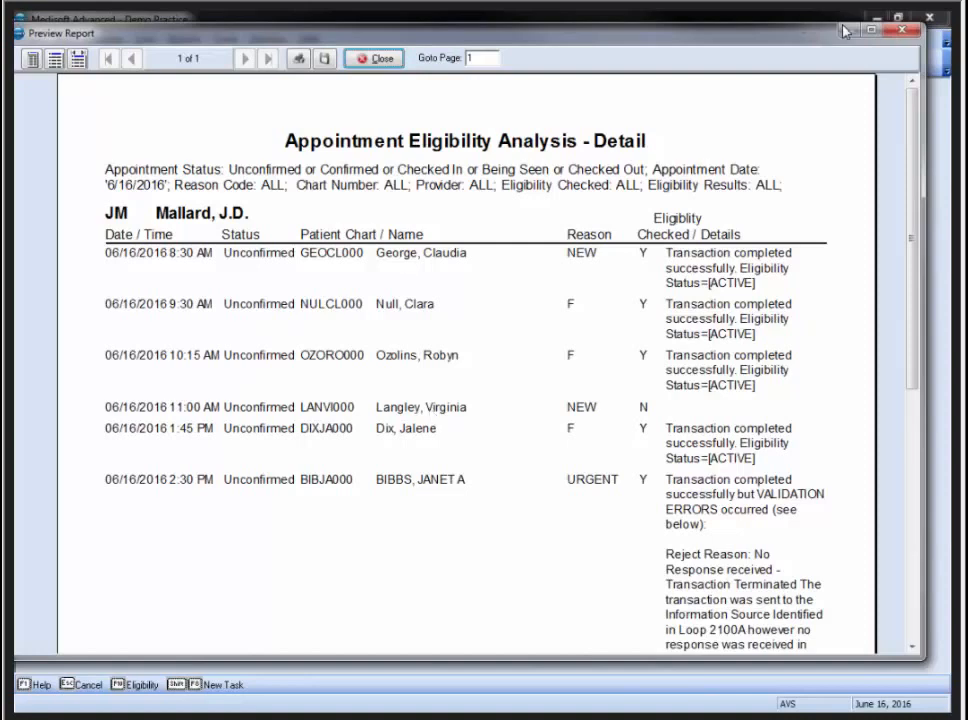
# Close the 6/16/2016 Appointment Eligibility Analysis - Detail preview
pyautogui.click(901, 30)
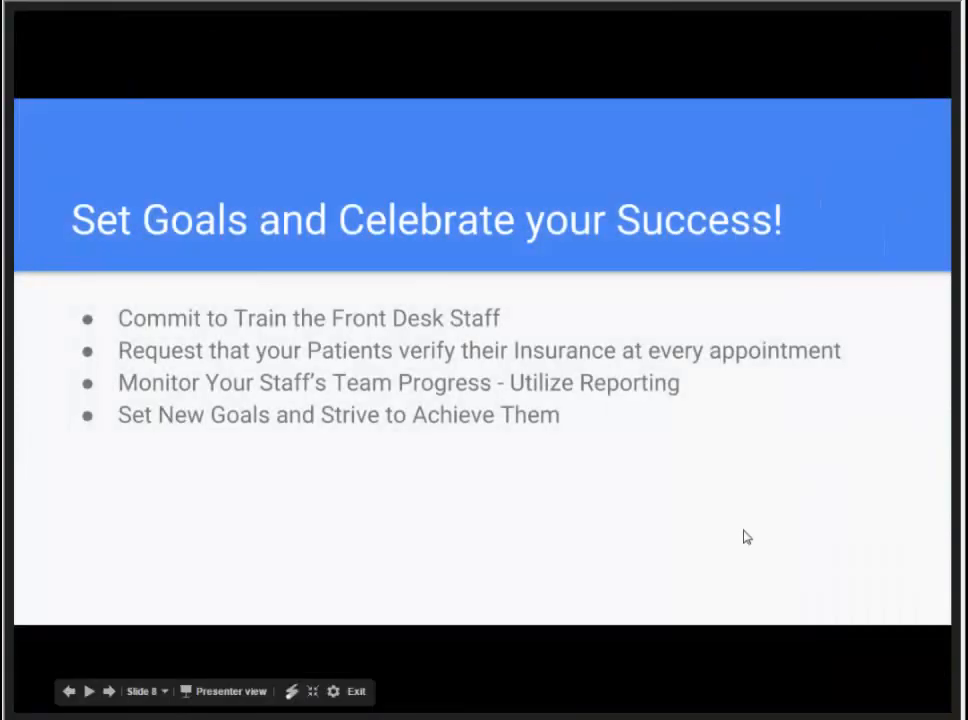
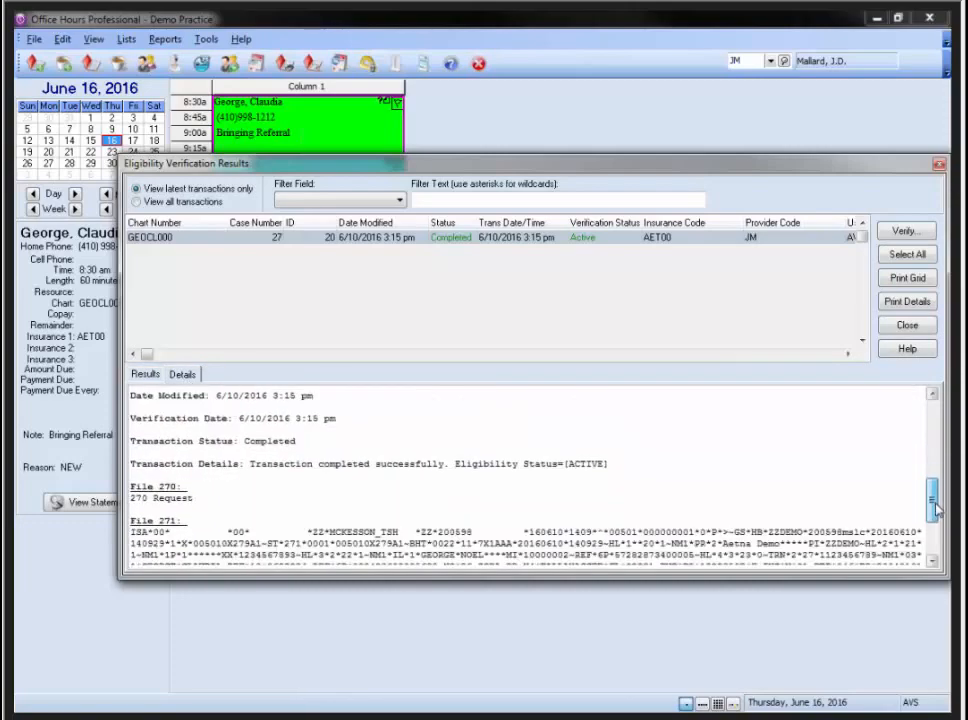
# Start a new real-time eligibility verification for the 9:30 appointment and bring its report-format prompt into view
pyautogui.click(938, 167)
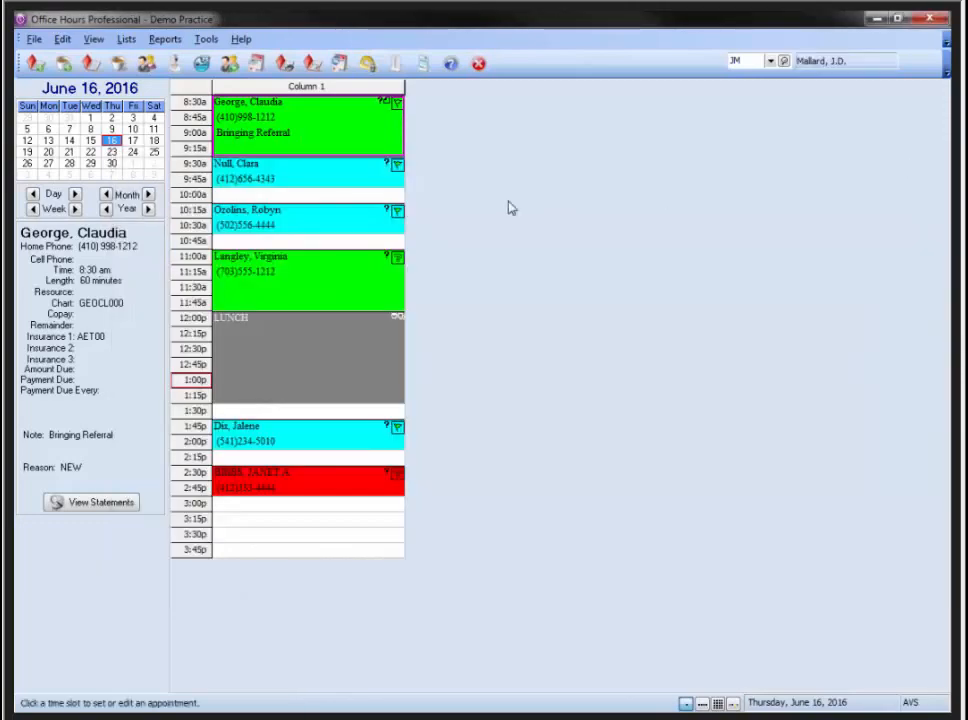
pyautogui.rightClick(316, 176)
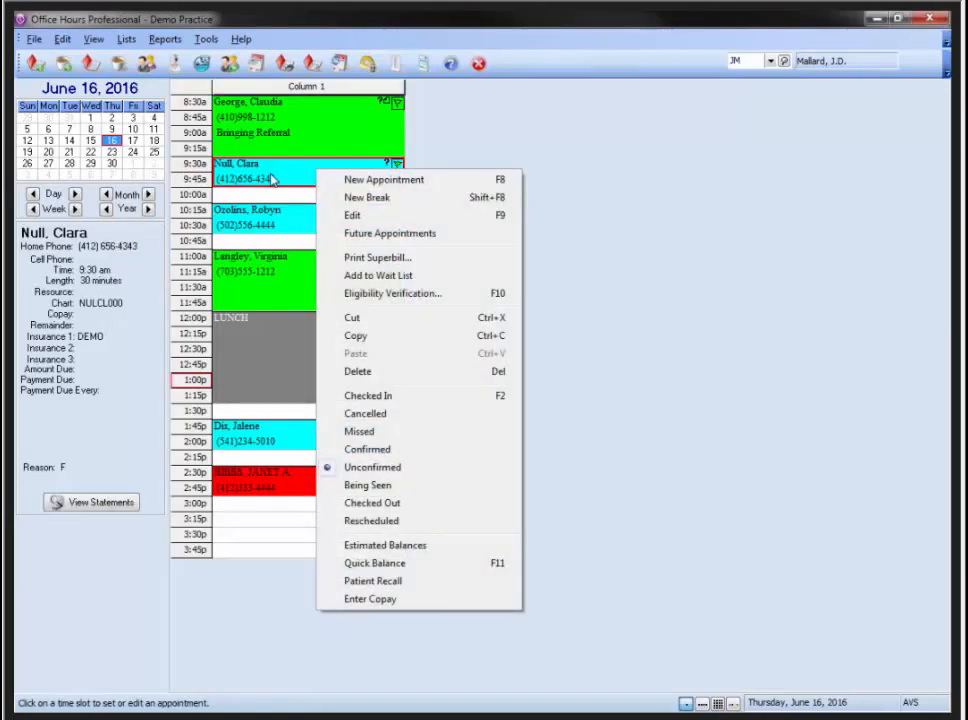
pyautogui.click(350, 293)
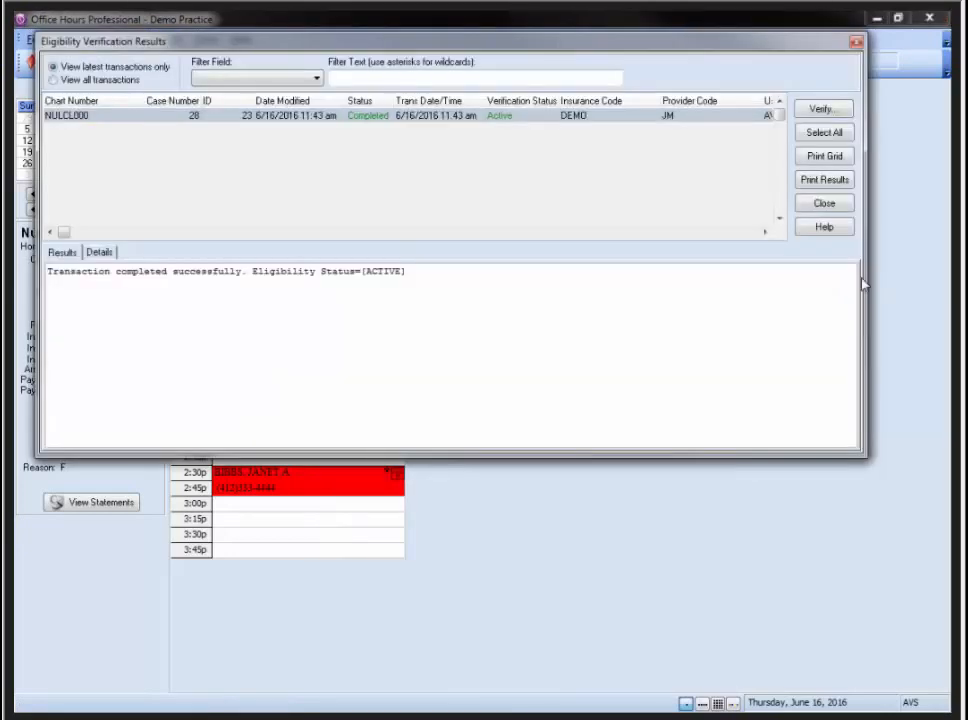
pyautogui.click(821, 108)
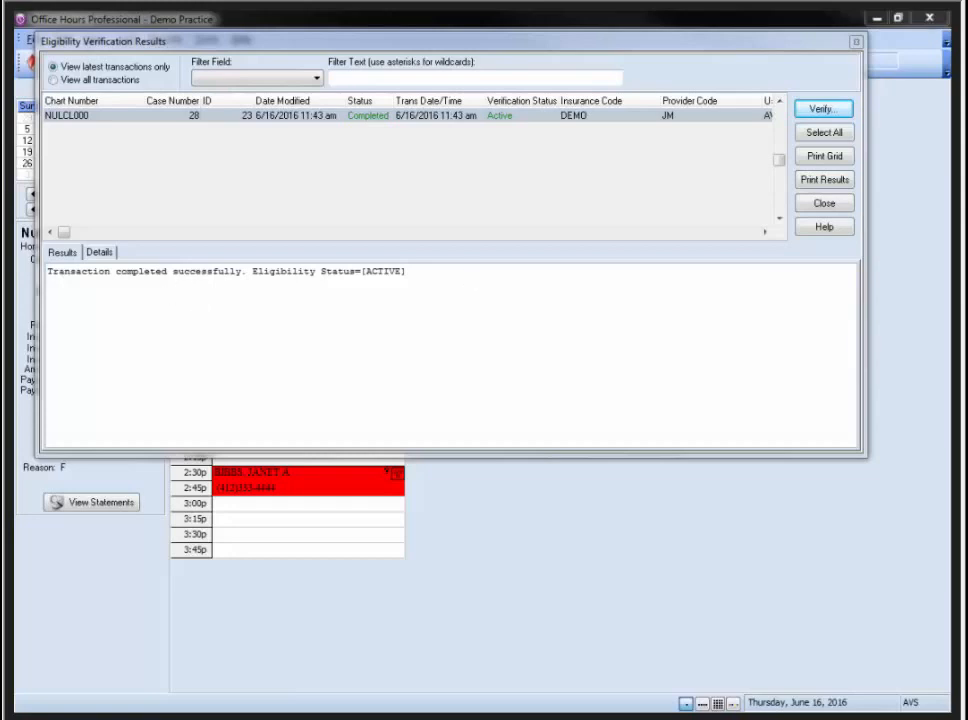
pyautogui.moveTo(967, 165); pyautogui.dragTo(211, 105)
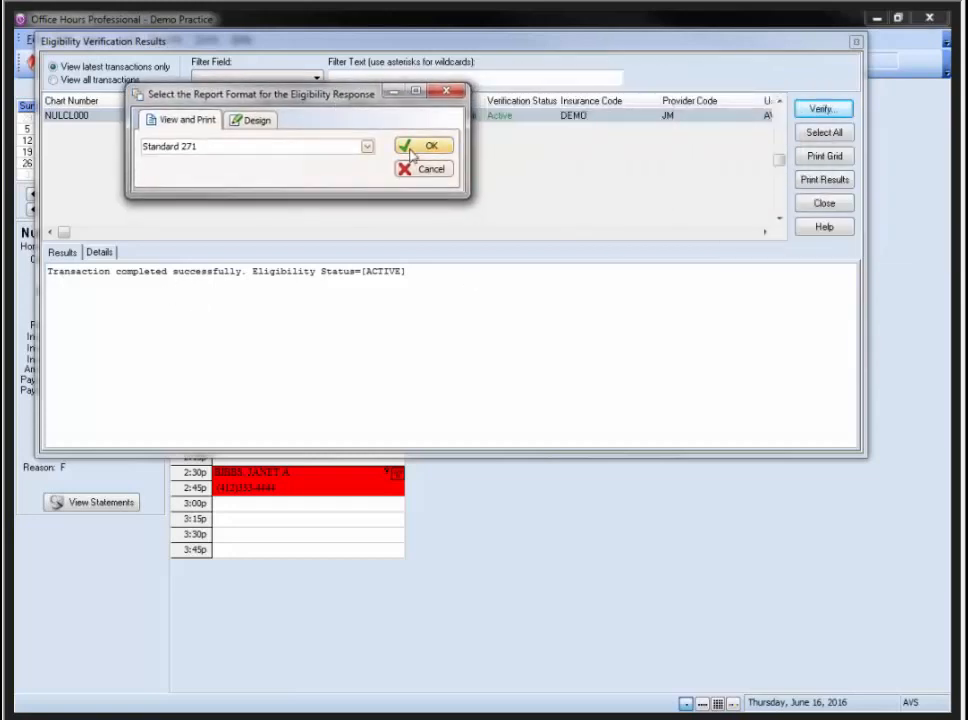
# Preview and scroll through the 9:30 patient's two-page Standard 271 eligibility response report, then exit it
pyautogui.click(419, 147)
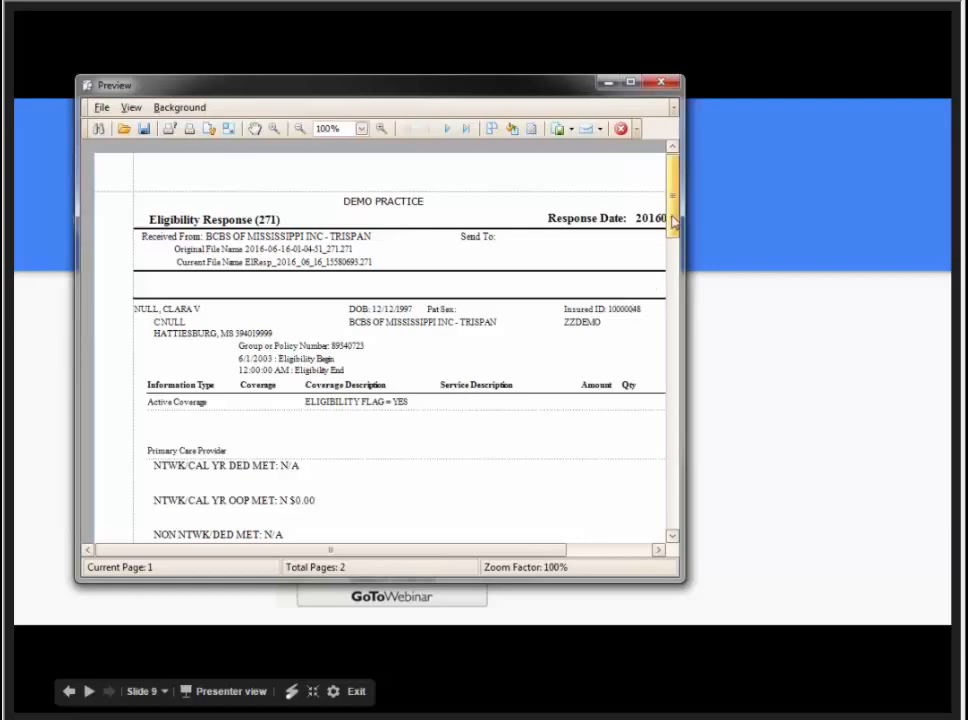
pyautogui.moveTo(674, 222); pyautogui.dragTo(677, 310)
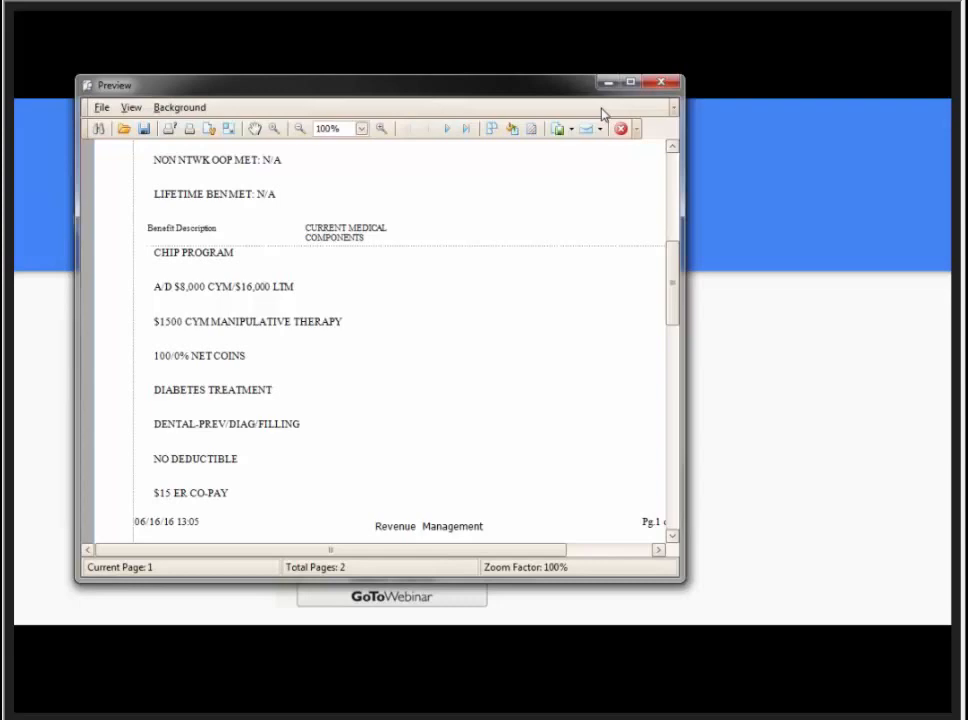
pyautogui.moveTo(673, 292); pyautogui.dragTo(675, 220)
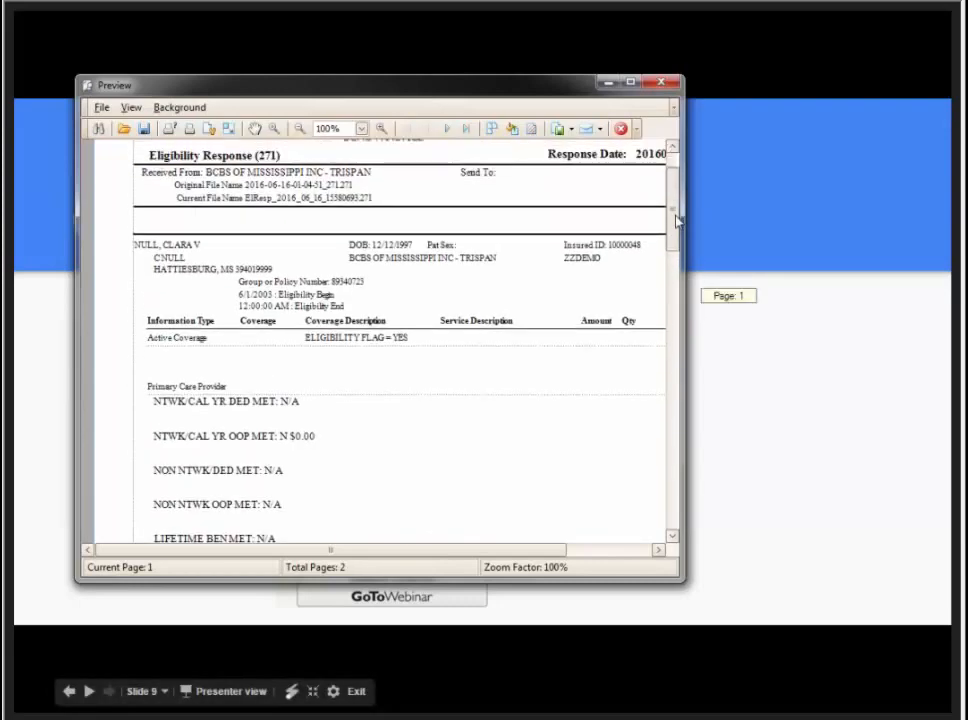
pyautogui.moveTo(676, 221); pyautogui.dragTo(687, 426)
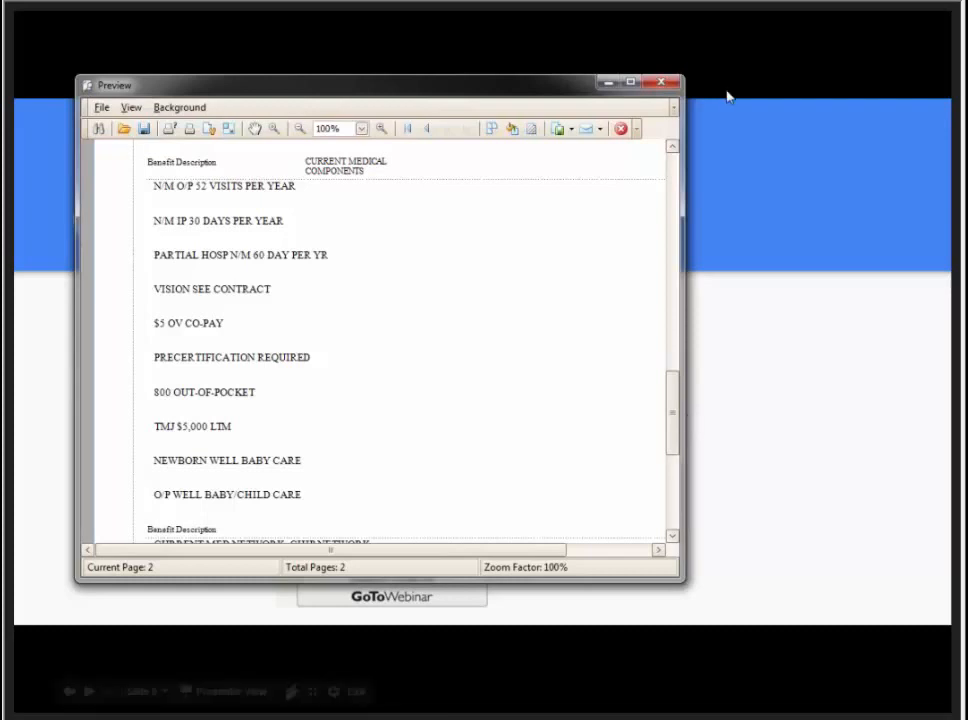
pyautogui.click(620, 128)
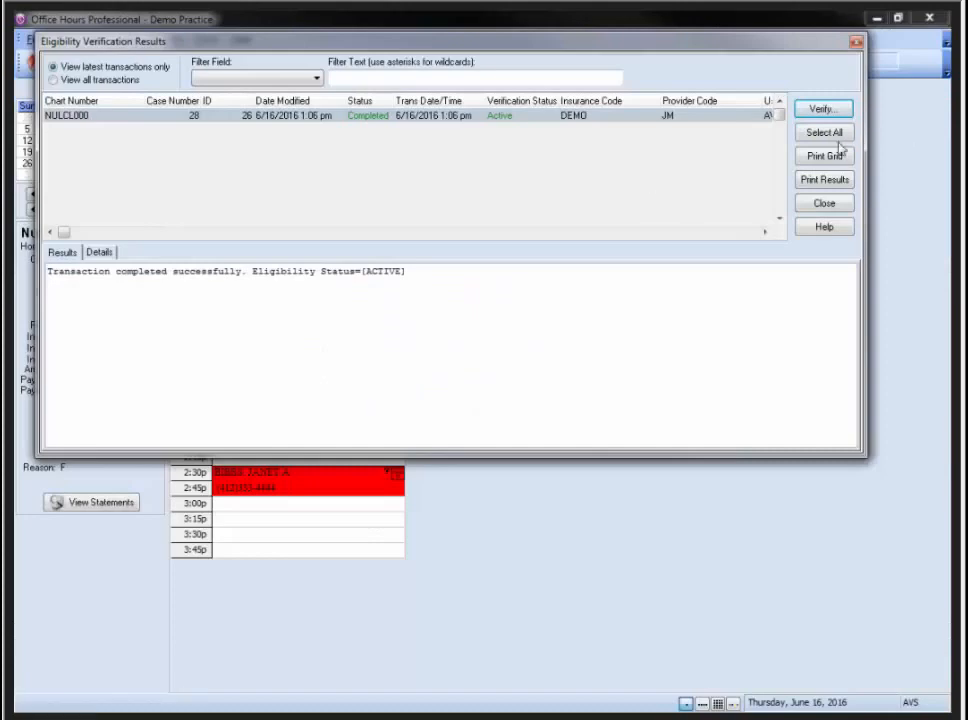
# Close the Eligibility Verification Results back to the June 16, 2016 schedule and open the 11:00 appointment
pyautogui.click(822, 204)
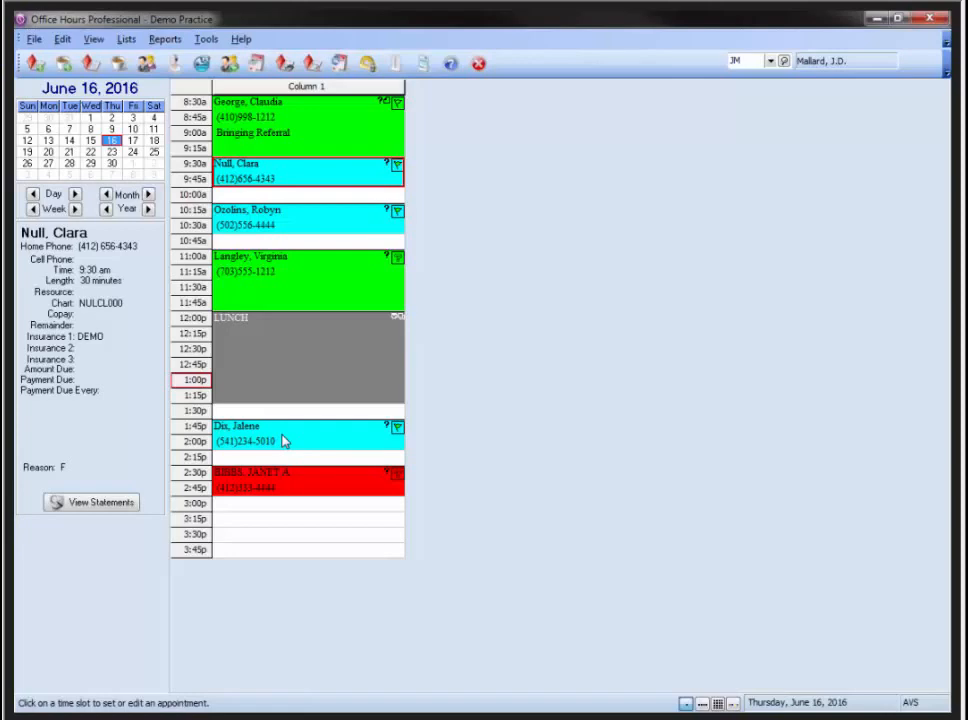
pyautogui.doubleClick(283, 273)
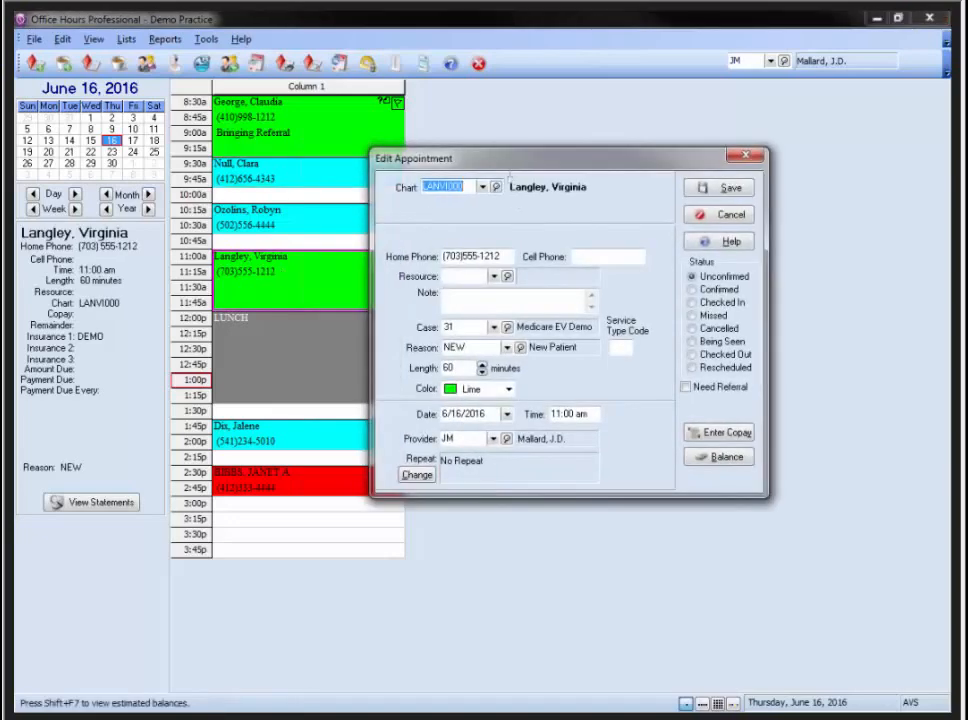
pyautogui.rightClick(437, 187)
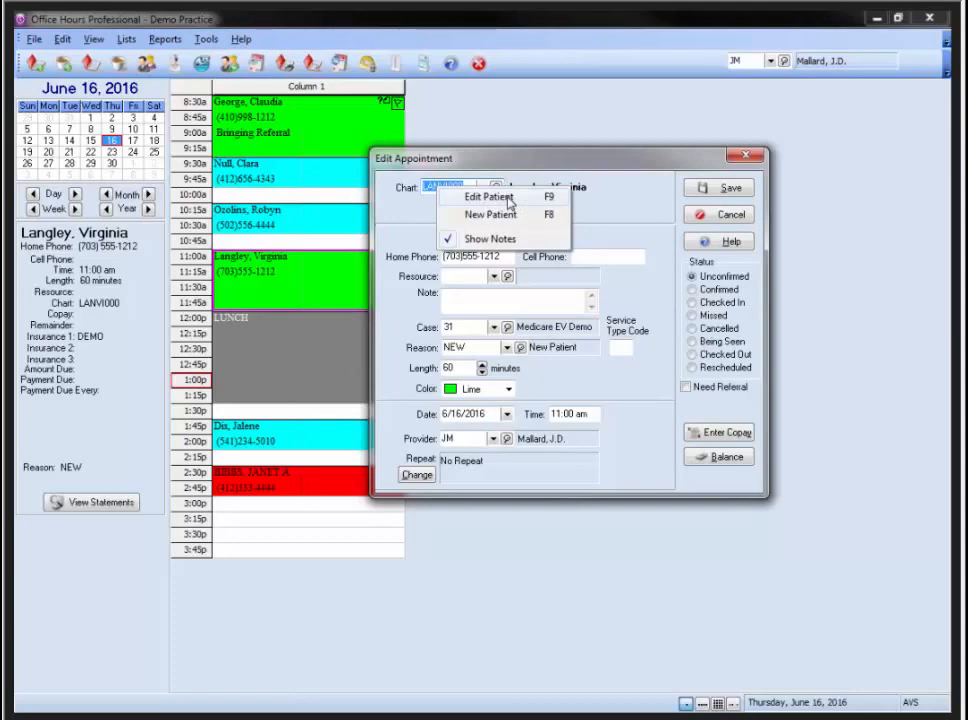
pyautogui.click(454, 326)
pyautogui.rightClick(454, 325)
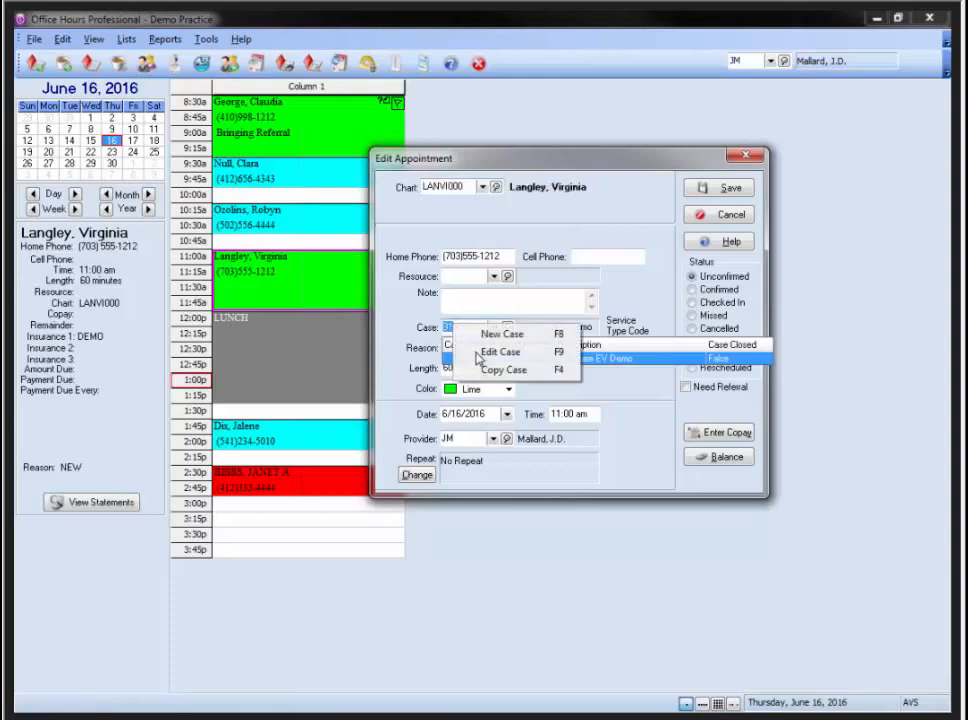
pyautogui.click(480, 356)
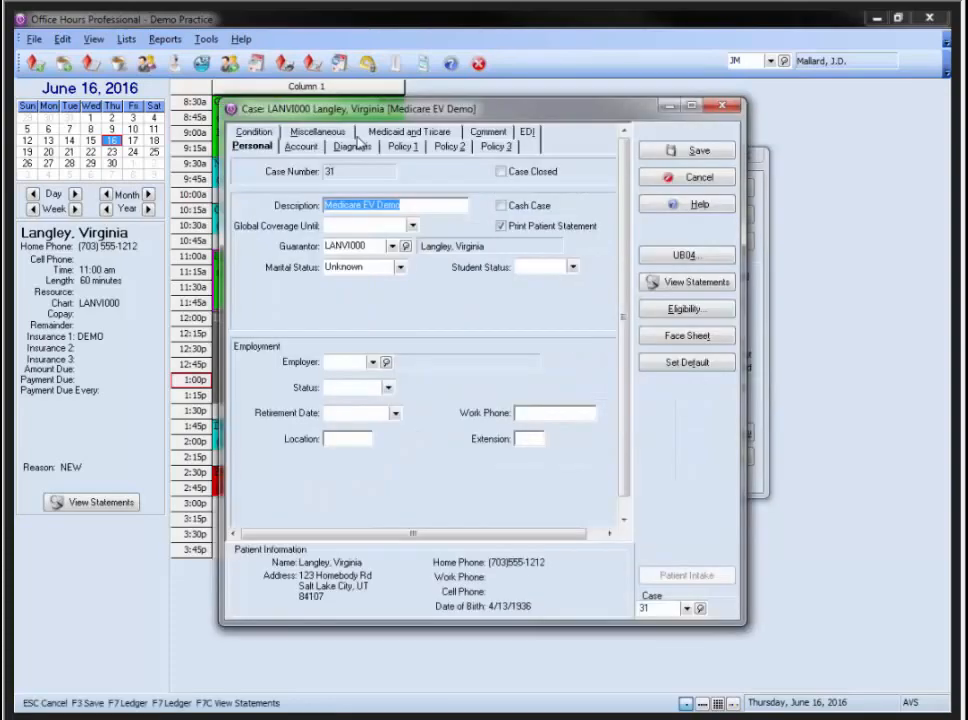
pyautogui.click(402, 146)
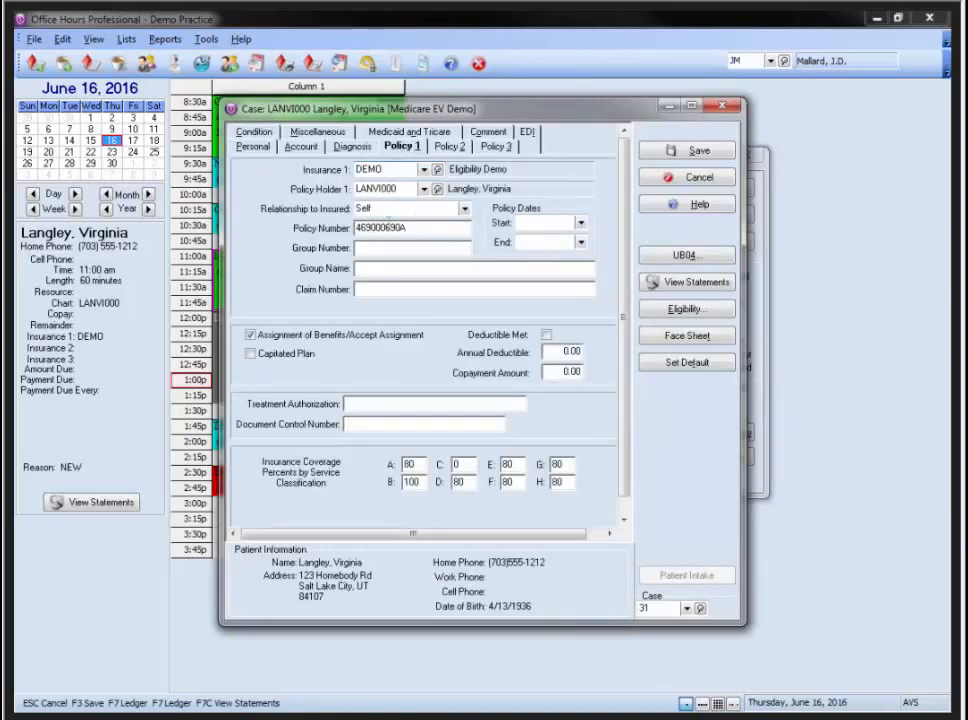
pyautogui.click(693, 313)
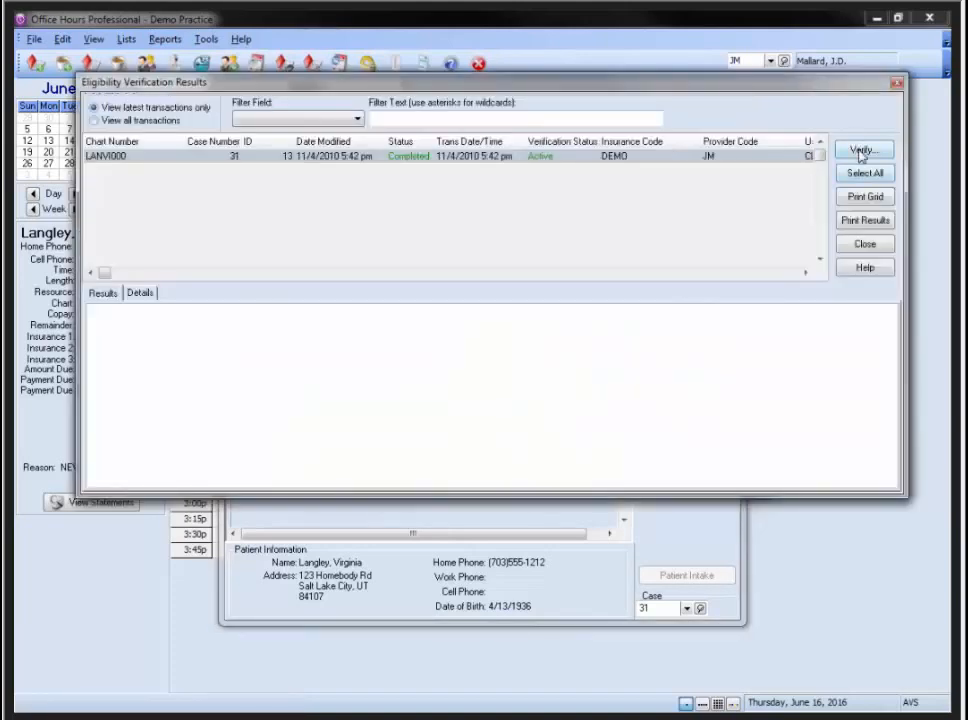
pyautogui.click(862, 155)
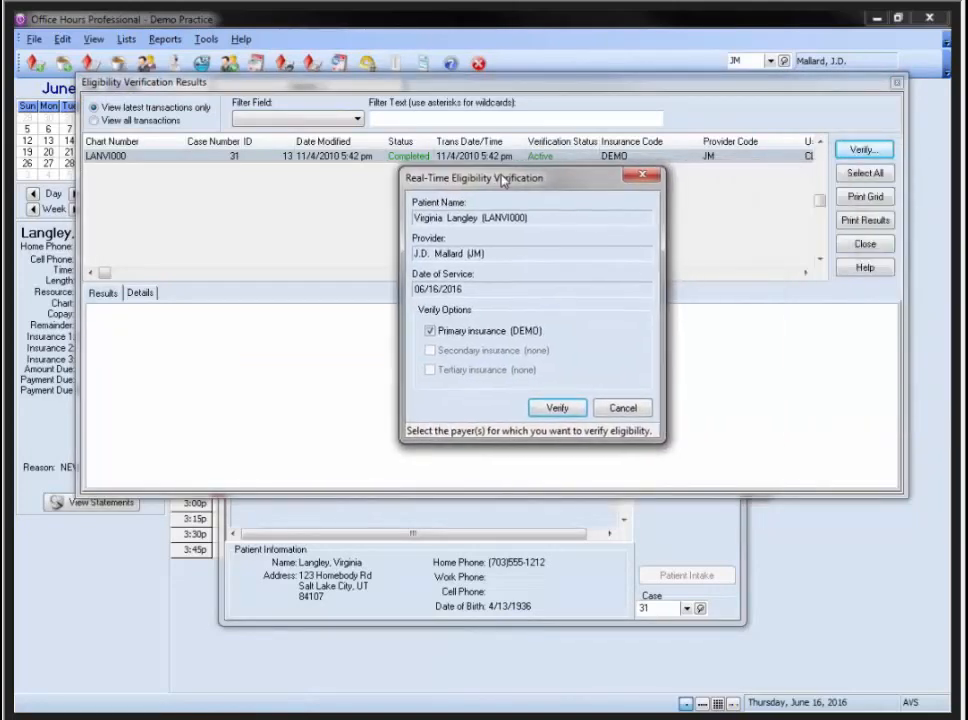
pyautogui.click(622, 408)
pyautogui.click(897, 83)
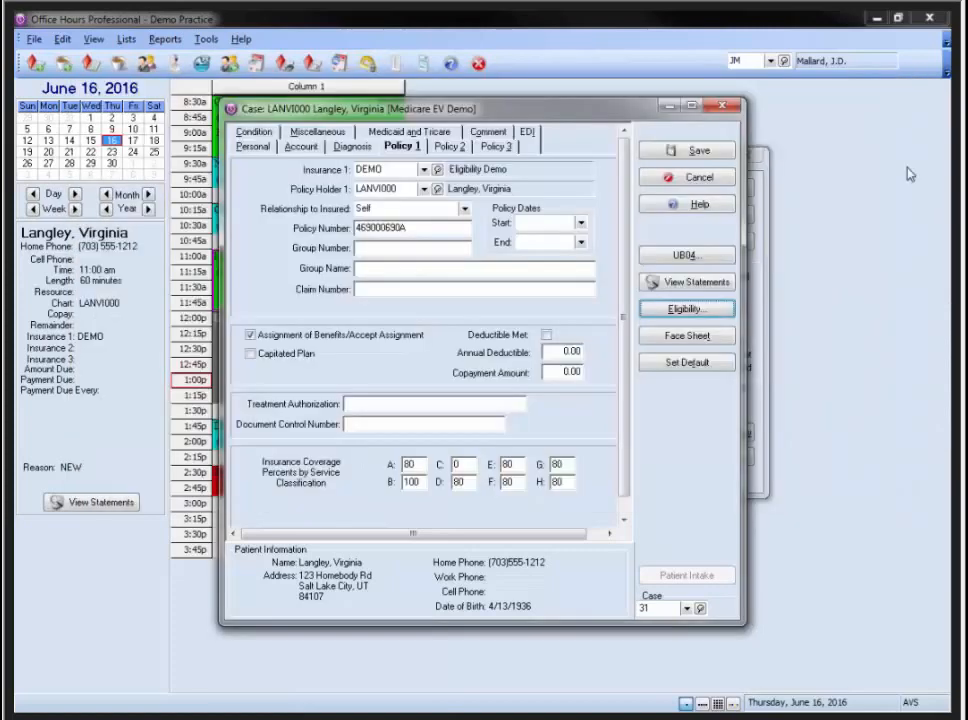
pyautogui.click(704, 186)
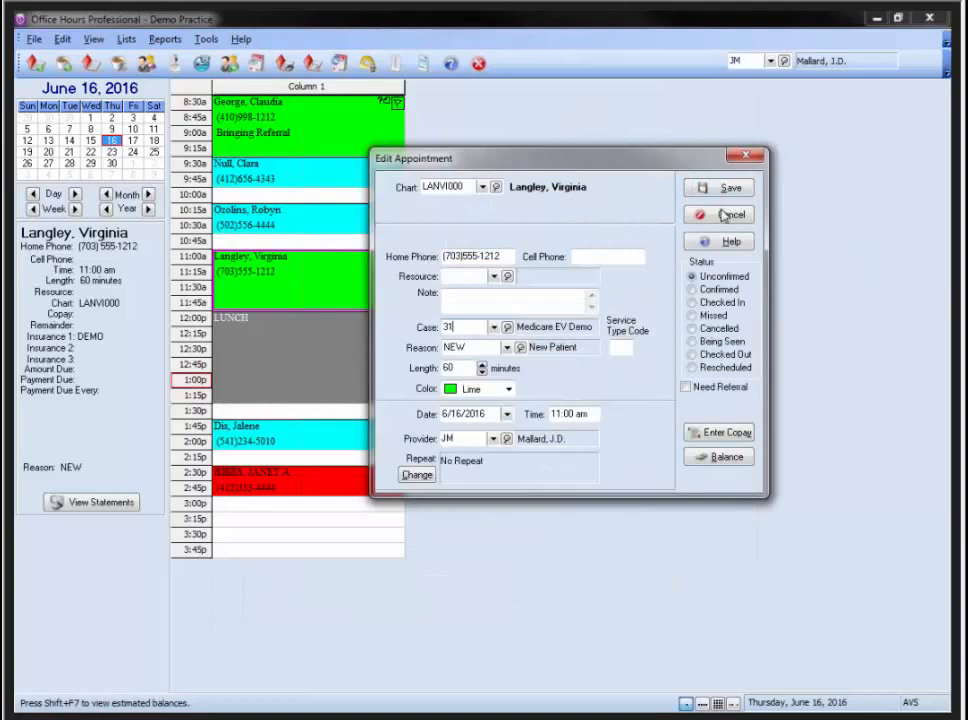
pyautogui.click(725, 215)
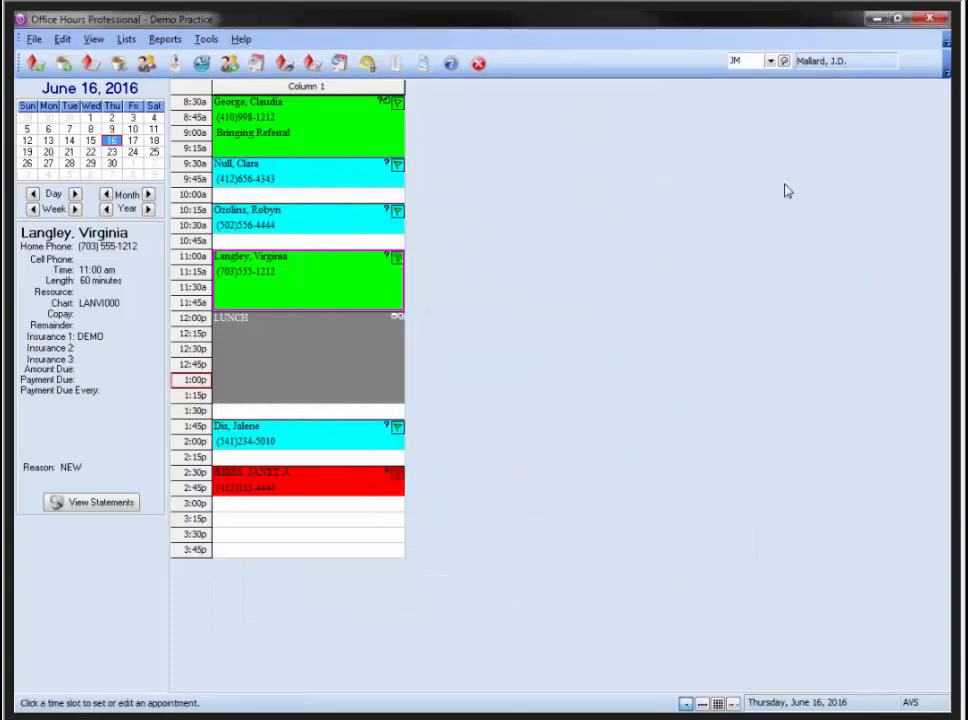